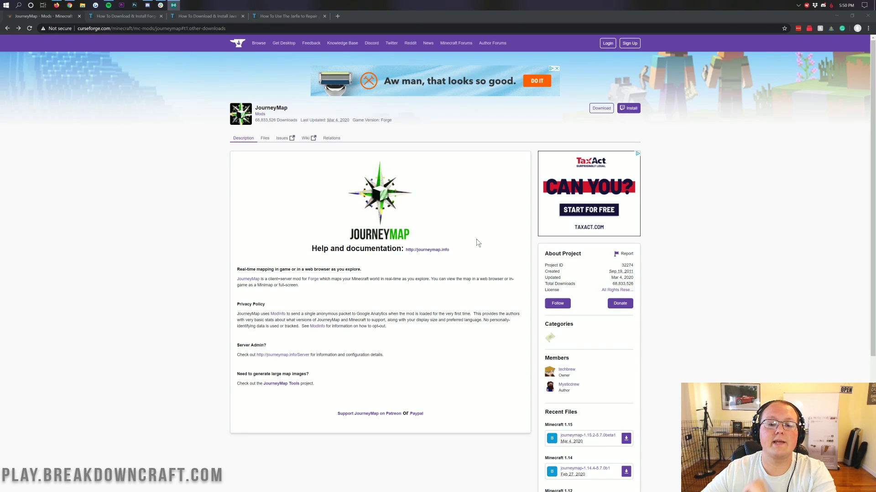
Open the journeymap.info link under 'Help and documentation' in a new background tab
{"action": "double_click", "coordinate": [271, 108]}
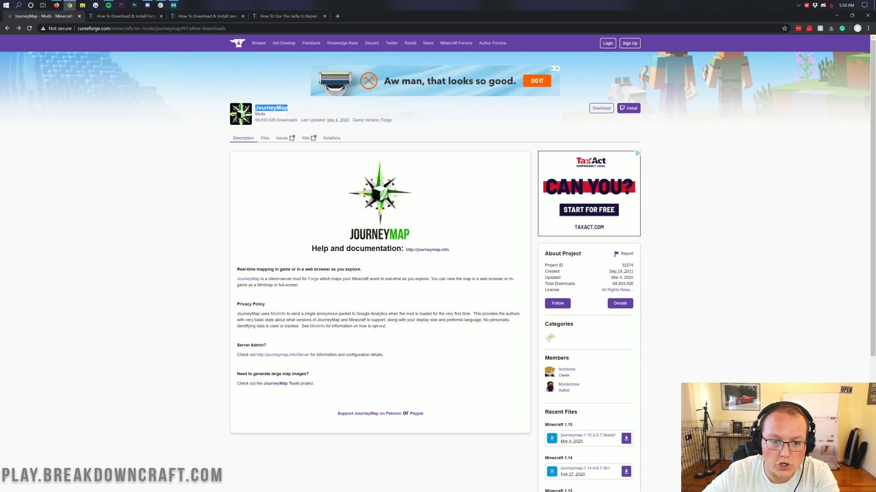
{"action": "left_click", "coordinate": [304, 114]}
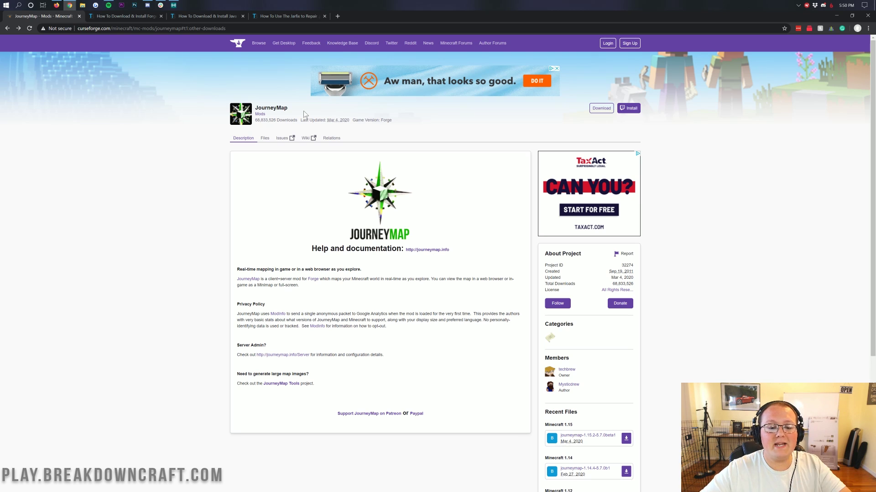
{"action": "middle_click", "coordinate": [418, 250]}
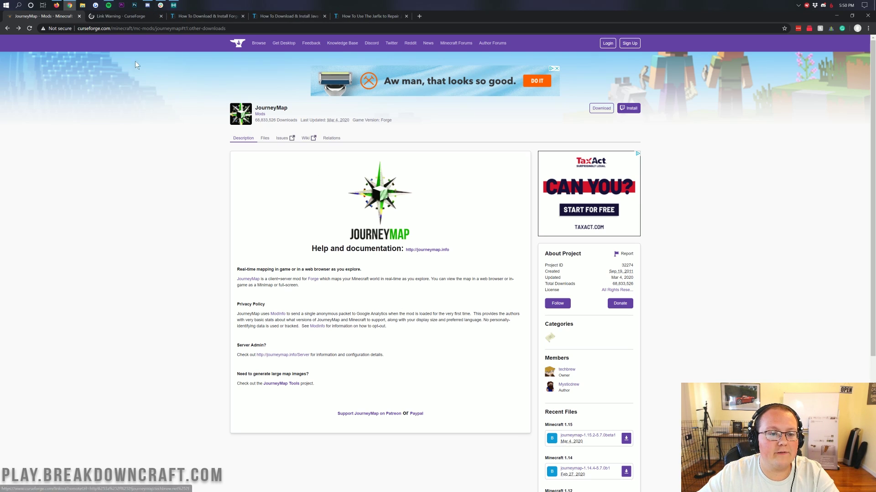
Bring up journeymap.info's guide on using the Options Manager
{"action": "left_click", "coordinate": [106, 17]}
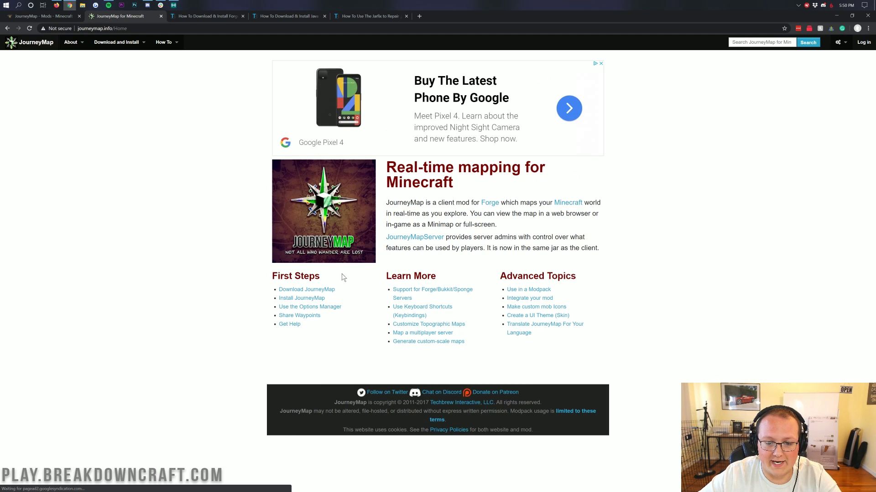
{"action": "left_click", "coordinate": [294, 308]}
{"action": "scroll", "coordinate": [293, 239], "scroll_direction": "down", "scroll_amount": 2}
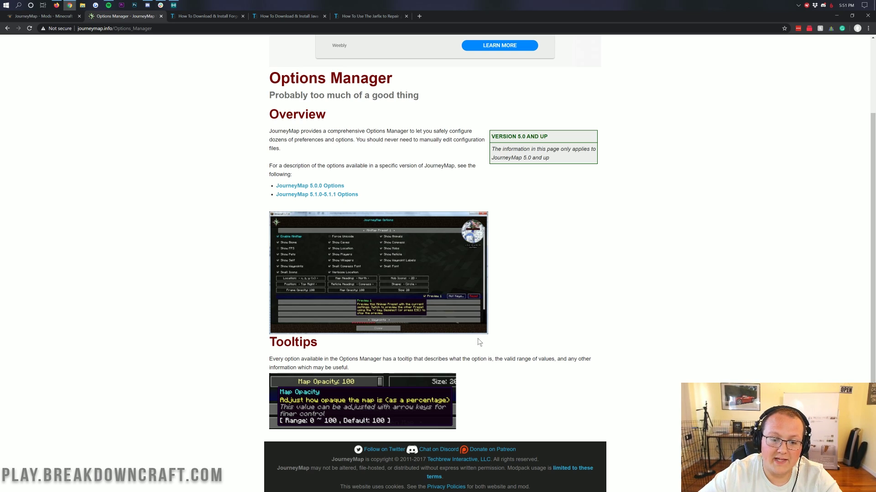
Browse the JourneyMap 5.1.0-5.1.1 options list, then close that tab
{"action": "left_click", "coordinate": [315, 195]}
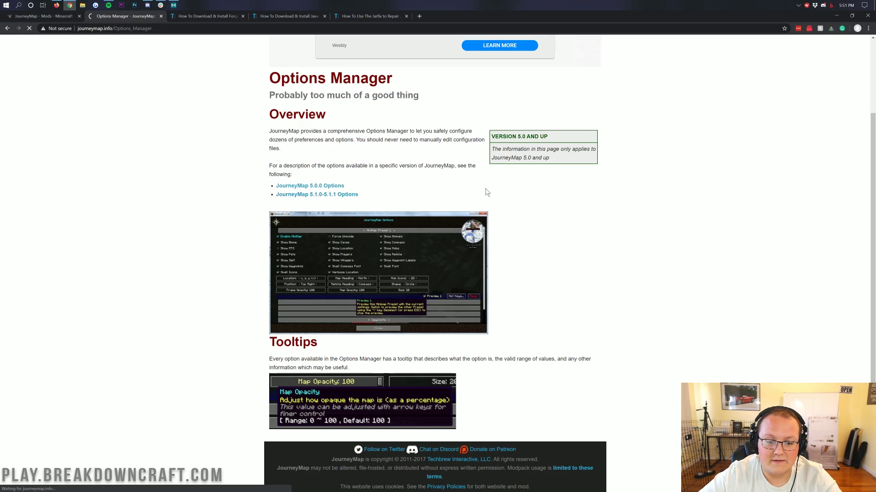
{"action": "scroll", "coordinate": [473, 212], "scroll_direction": "down", "scroll_amount": 10}
{"action": "scroll", "coordinate": [348, 236], "scroll_direction": "down", "scroll_amount": 20}
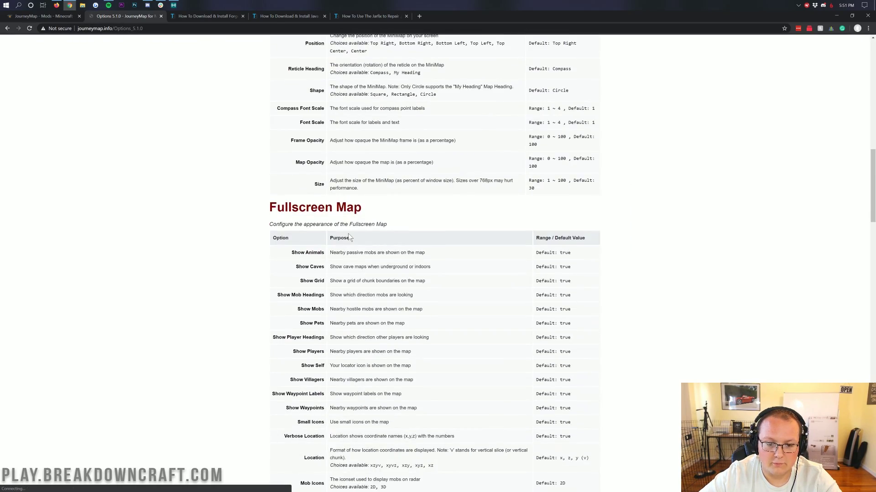
{"action": "scroll", "coordinate": [348, 236], "scroll_direction": "down", "scroll_amount": 10}
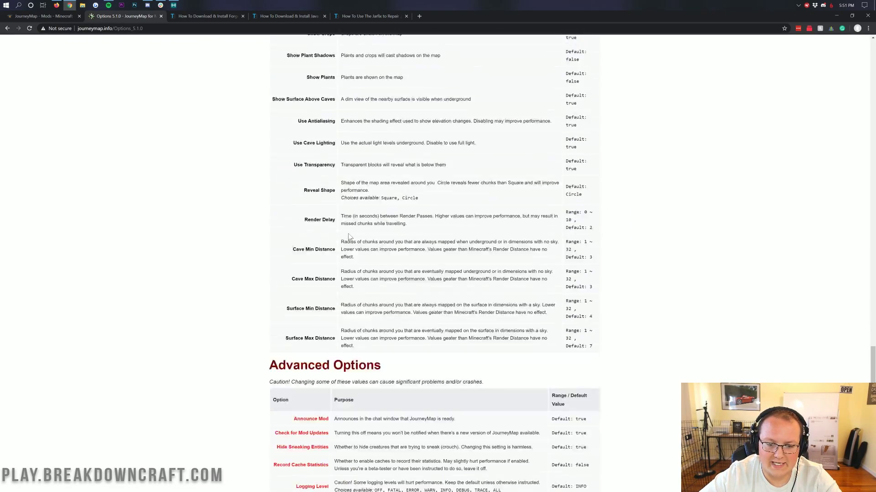
{"action": "scroll", "coordinate": [349, 233], "scroll_direction": "up", "scroll_amount": 20}
{"action": "scroll", "coordinate": [347, 232], "scroll_direction": "up", "scroll_amount": 4}
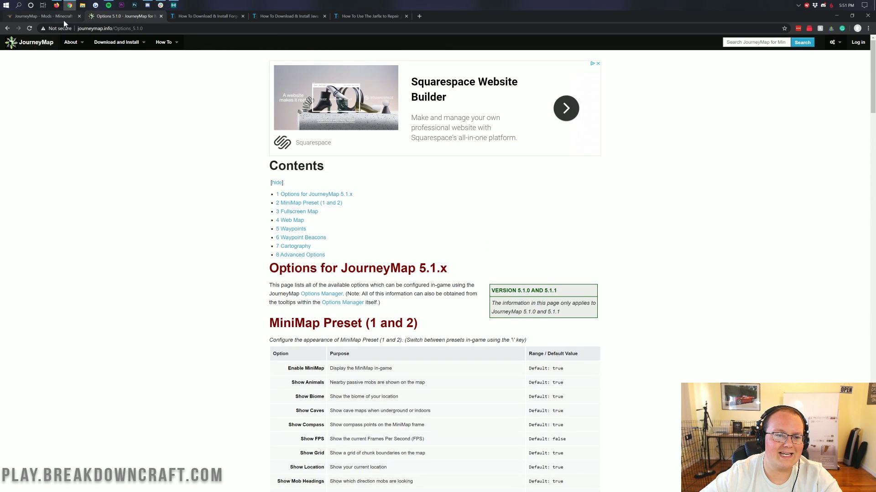
{"action": "left_click", "coordinate": [160, 16]}
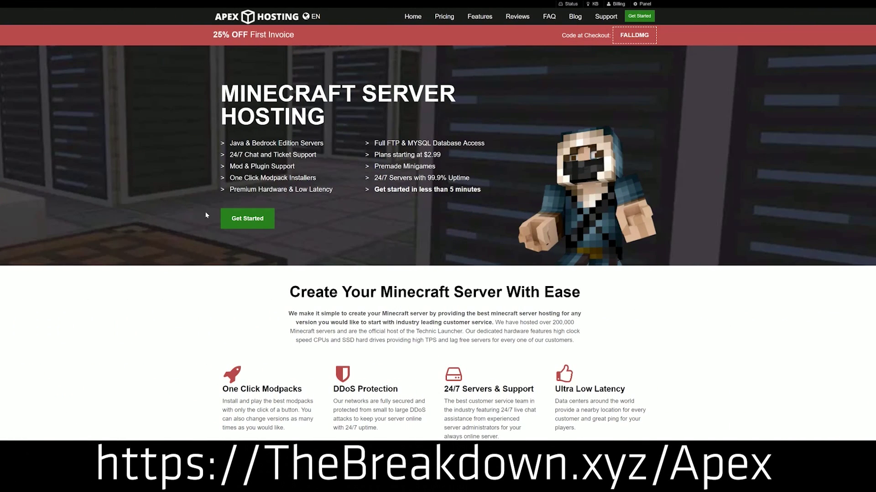
Read Apex Hosting's One Click Modpacks, Automated Backups and Instant Setup feature descriptions
{"action": "scroll", "coordinate": [328, 260], "scroll_direction": "down", "scroll_amount": 2}
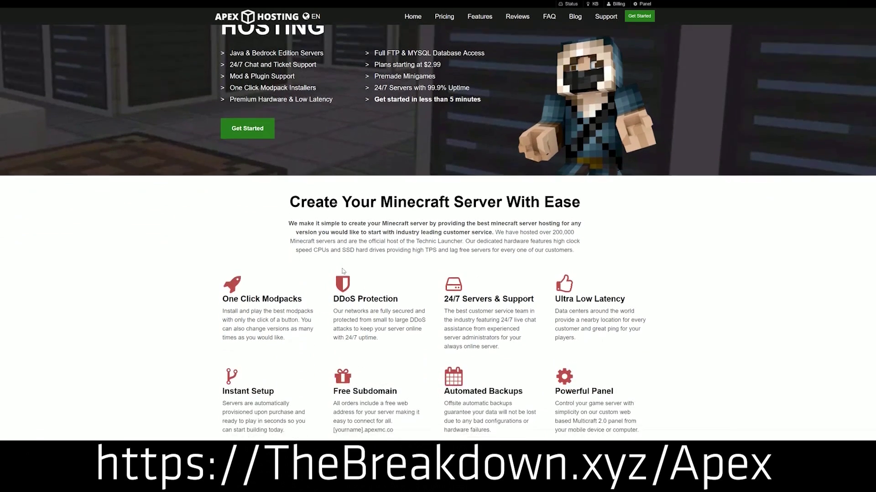
{"action": "scroll", "coordinate": [343, 271], "scroll_direction": "down", "scroll_amount": 2}
{"action": "left_click_drag", "start_coordinate": [222, 204], "coordinate": [536, 209]}
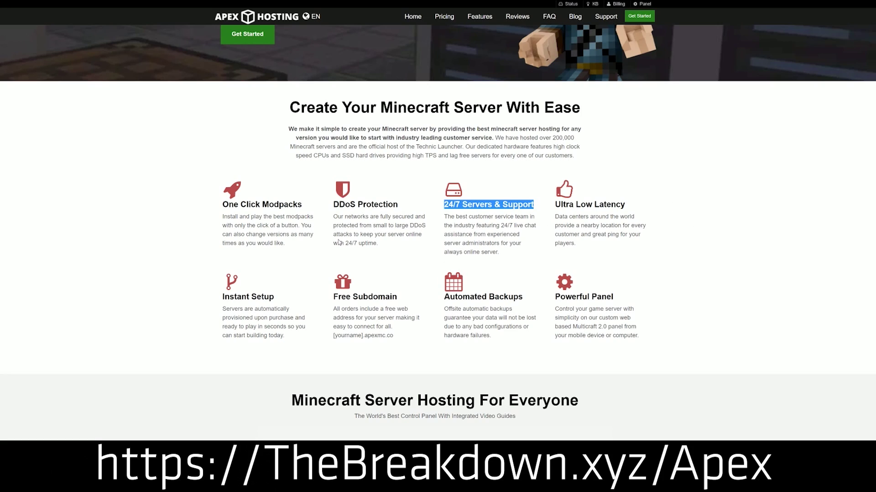
{"action": "left_click_drag", "start_coordinate": [443, 296], "coordinate": [549, 297]}
{"action": "left_click", "coordinate": [428, 300]}
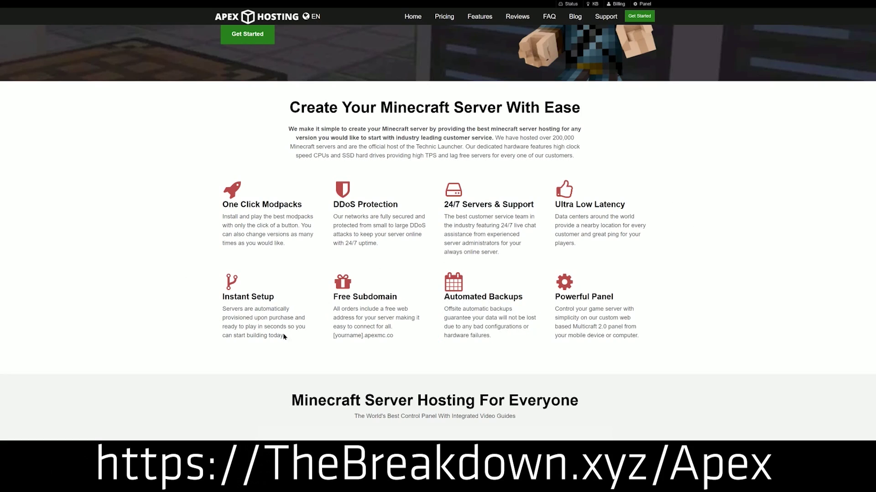
{"action": "left_click_drag", "start_coordinate": [284, 337], "coordinate": [223, 295]}
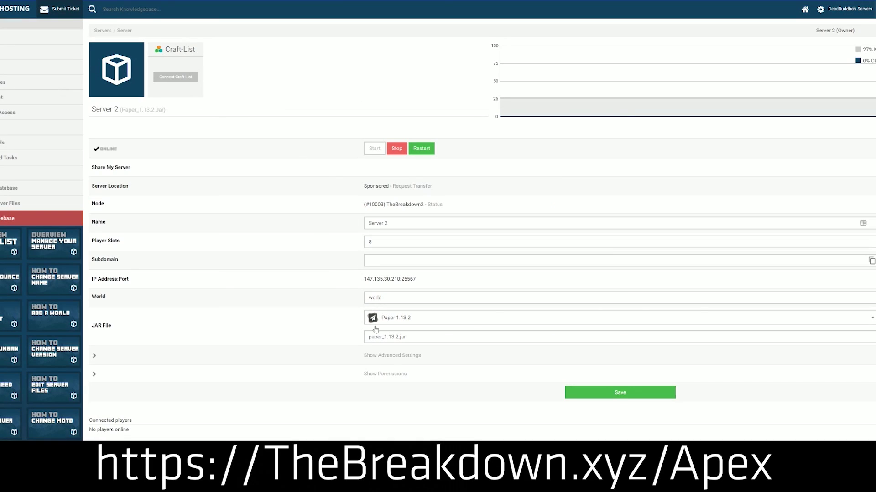
Look through the server's JAR File version dropdown list
{"action": "left_click", "coordinate": [411, 325]}
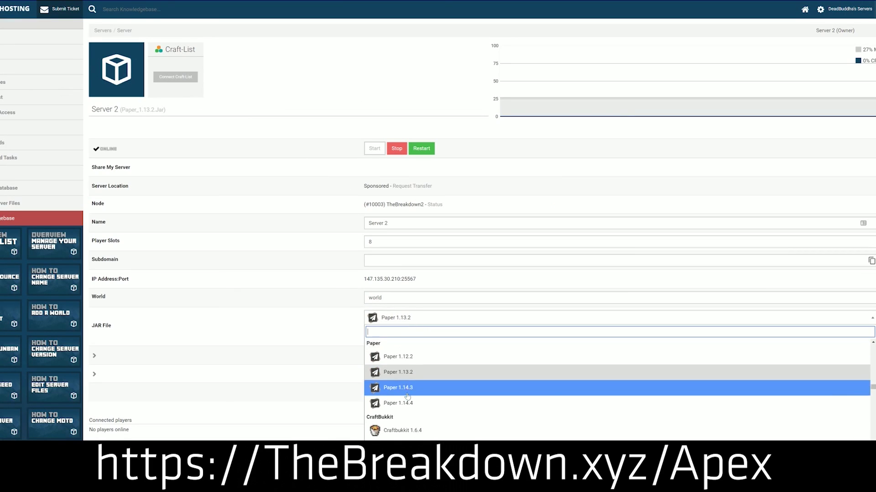
{"action": "scroll", "coordinate": [407, 395], "scroll_direction": "down", "scroll_amount": 2}
{"action": "scroll", "coordinate": [407, 395], "scroll_direction": "down", "scroll_amount": 10}
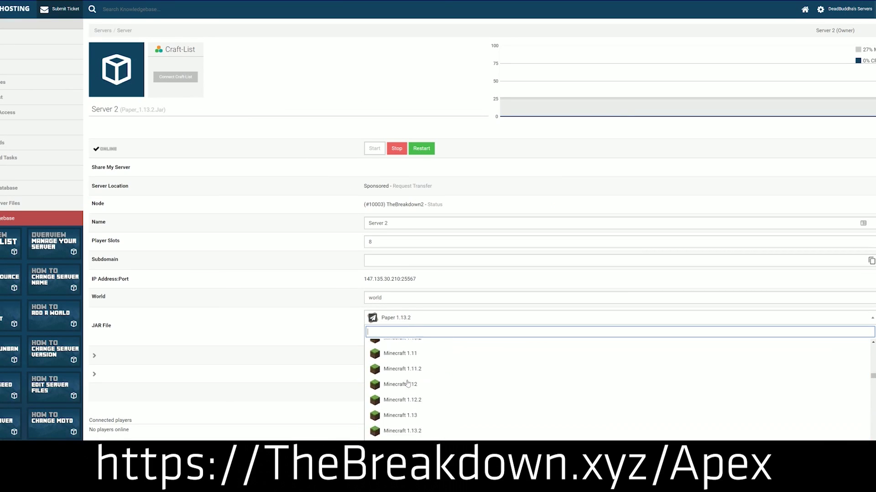
{"action": "scroll", "coordinate": [407, 392], "scroll_direction": "up", "scroll_amount": 1}
{"action": "scroll", "coordinate": [407, 393], "scroll_direction": "down", "scroll_amount": 1}
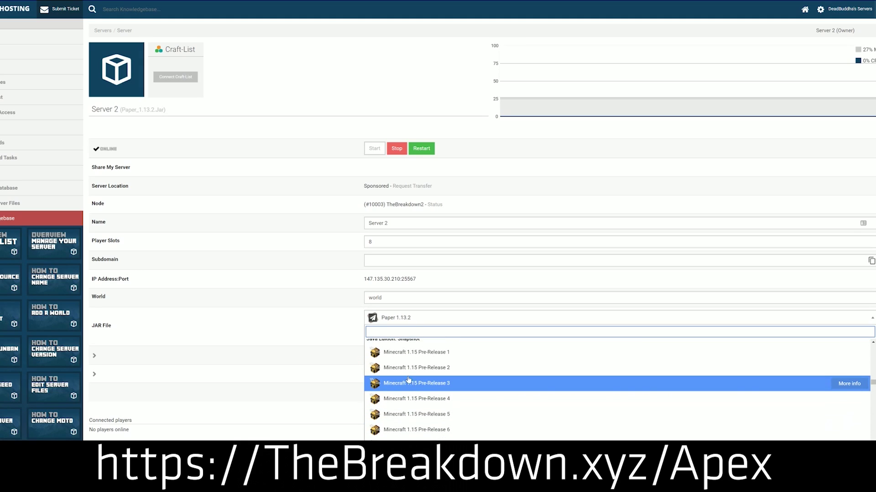
{"action": "scroll", "coordinate": [406, 396], "scroll_direction": "up", "scroll_amount": 4}
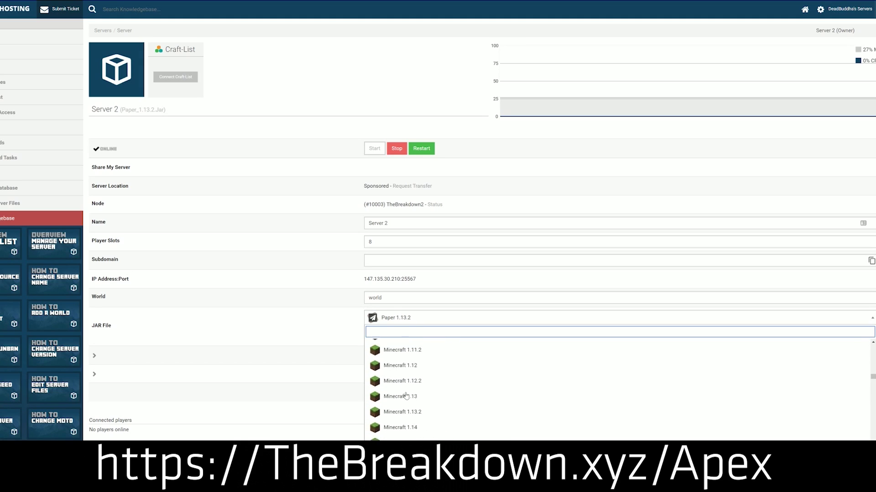
{"action": "scroll", "coordinate": [407, 395], "scroll_direction": "up", "scroll_amount": 1}
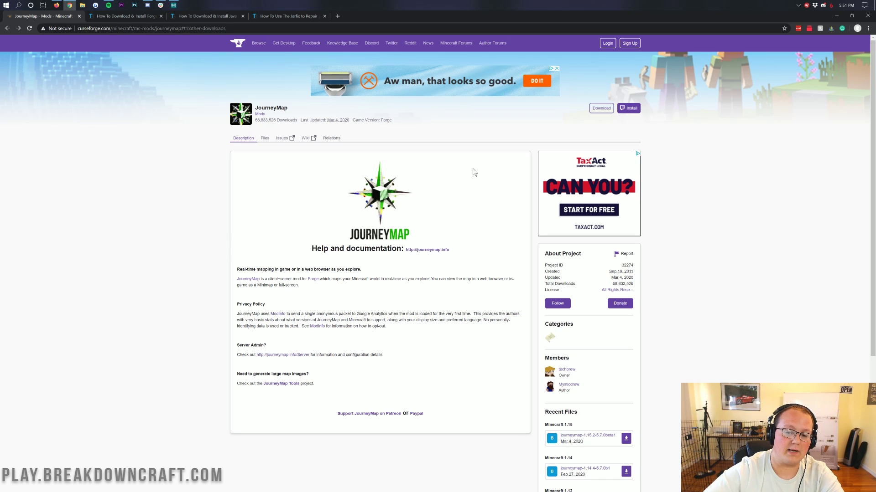
Download and keep the JourneyMap Minecraft 1.15 jar from Recent Files, then go to the Forge guide
{"action": "scroll", "coordinate": [472, 172], "scroll_direction": "down", "scroll_amount": 1}
{"action": "scroll", "coordinate": [460, 169], "scroll_direction": "up", "scroll_amount": 1}
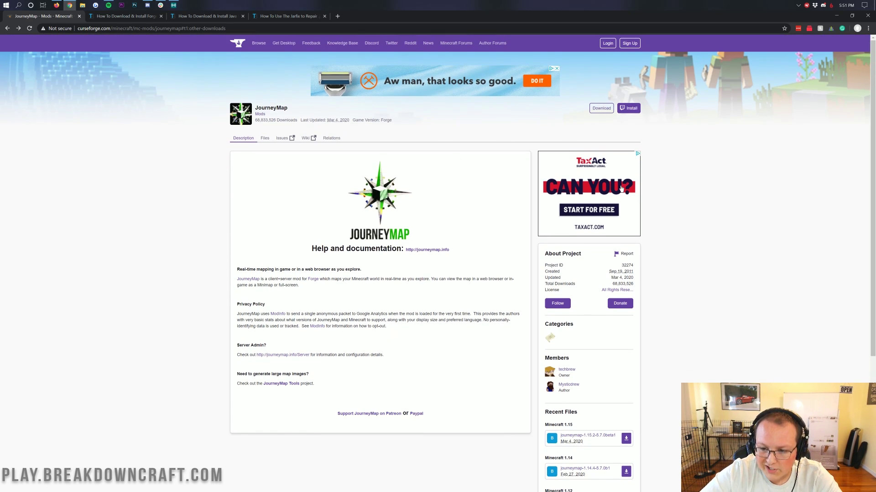
{"action": "scroll", "coordinate": [580, 103], "scroll_direction": "down", "scroll_amount": 4}
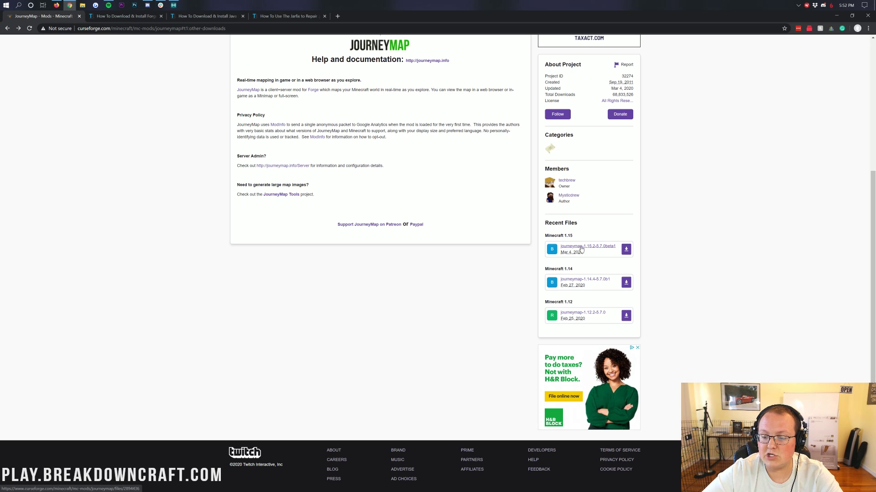
{"action": "left_click", "coordinate": [625, 254]}
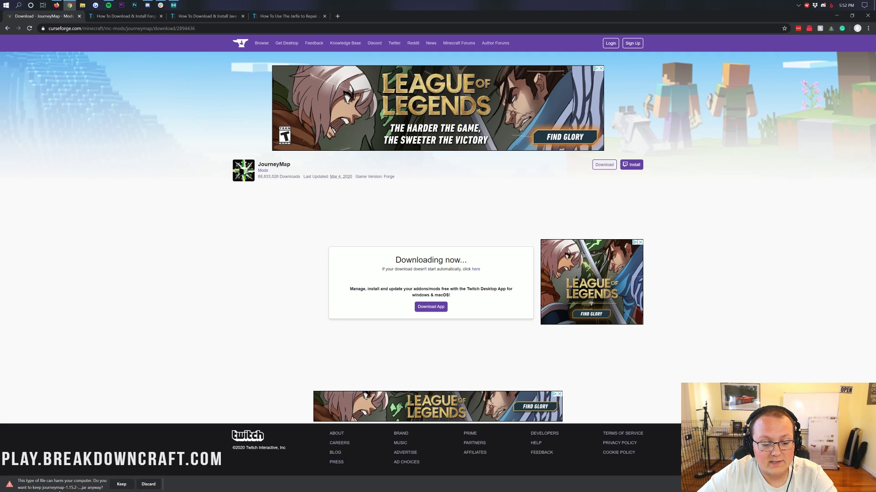
{"action": "left_click", "coordinate": [119, 485]}
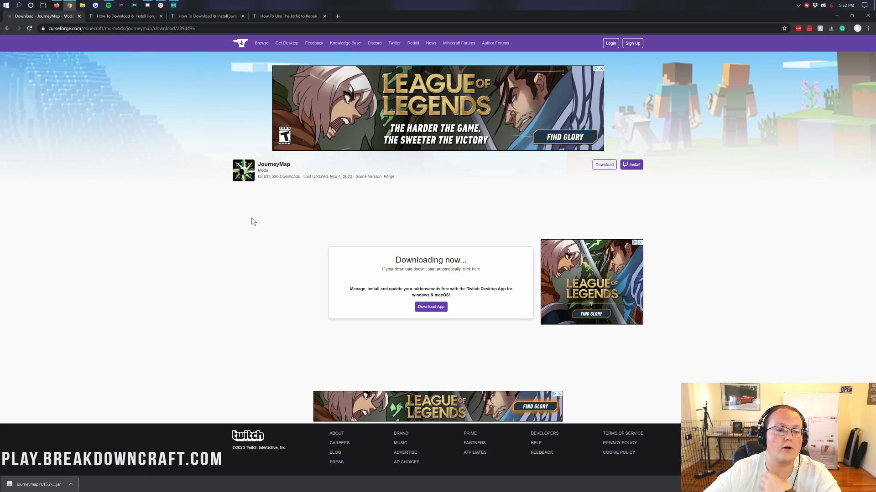
{"action": "left_click", "coordinate": [135, 17]}
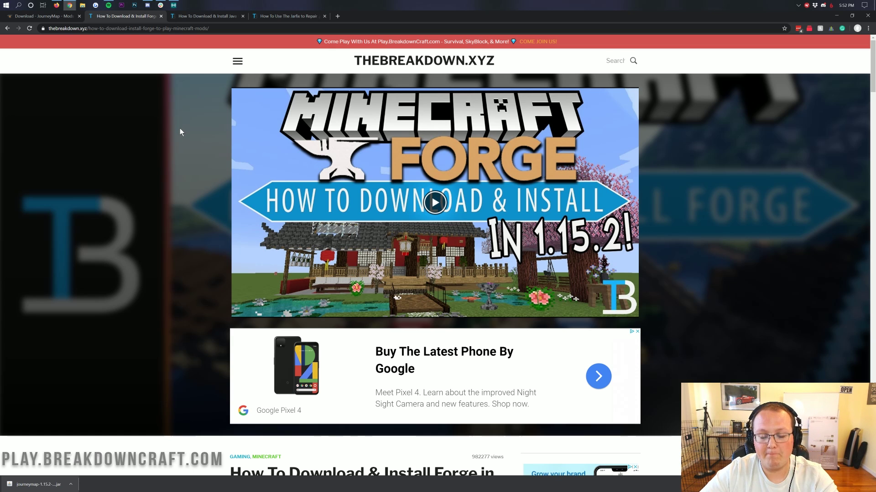
Skim the Forge 1.15.2 install guide and open its Download Forge link in a new tab
{"action": "scroll", "coordinate": [401, 174], "scroll_direction": "down", "scroll_amount": 4}
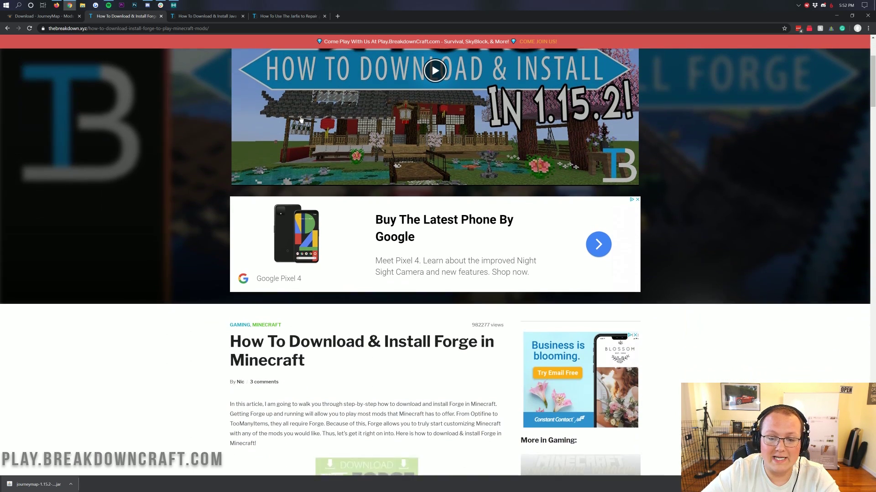
{"action": "scroll", "coordinate": [392, 169], "scroll_direction": "up", "scroll_amount": 4}
{"action": "scroll", "coordinate": [376, 158], "scroll_direction": "down", "scroll_amount": 7}
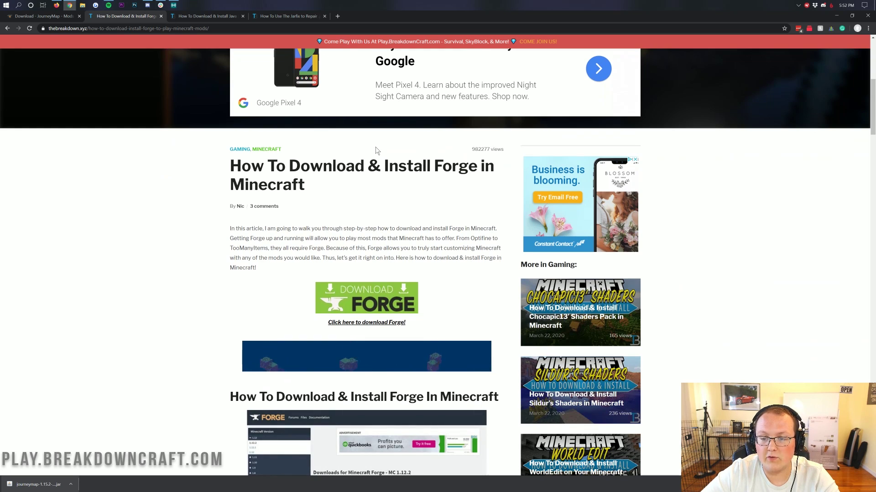
{"action": "left_click_drag", "start_coordinate": [482, 149], "coordinate": [319, 150]}
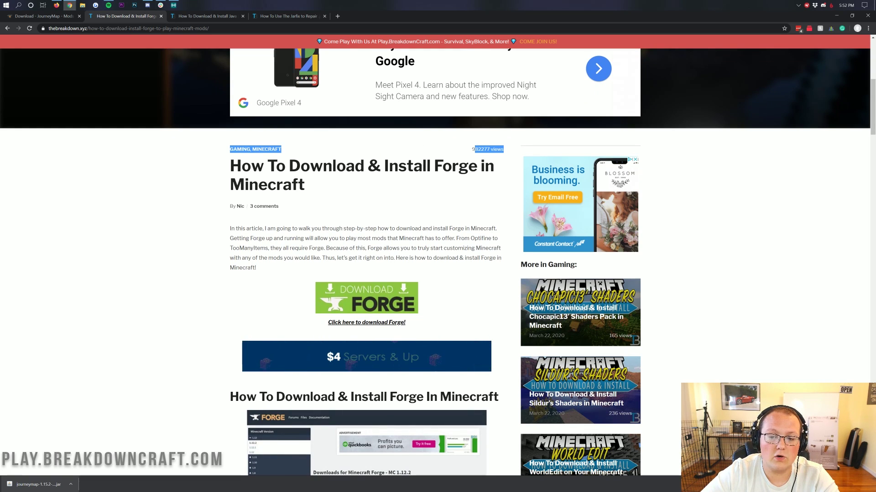
{"action": "left_click", "coordinate": [320, 151]}
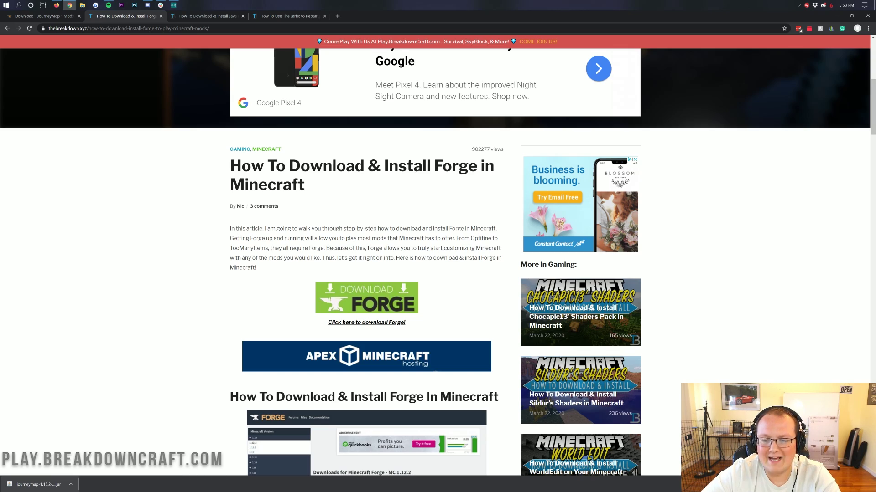
{"action": "scroll", "coordinate": [410, 226], "scroll_direction": "down", "scroll_amount": 5}
{"action": "scroll", "coordinate": [410, 225], "scroll_direction": "up", "scroll_amount": 6}
{"action": "scroll", "coordinate": [410, 225], "scroll_direction": "up", "scroll_amount": 6}
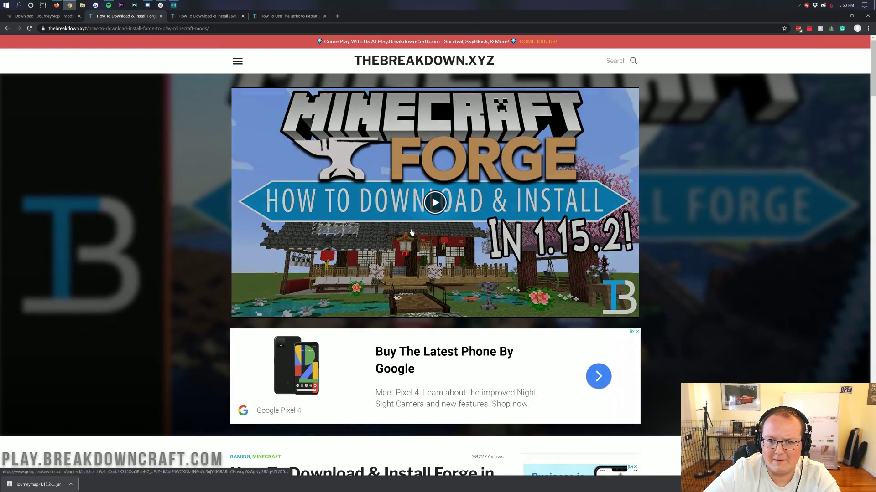
{"action": "scroll", "coordinate": [410, 225], "scroll_direction": "down", "scroll_amount": 1}
{"action": "scroll", "coordinate": [410, 226], "scroll_direction": "down", "scroll_amount": 9}
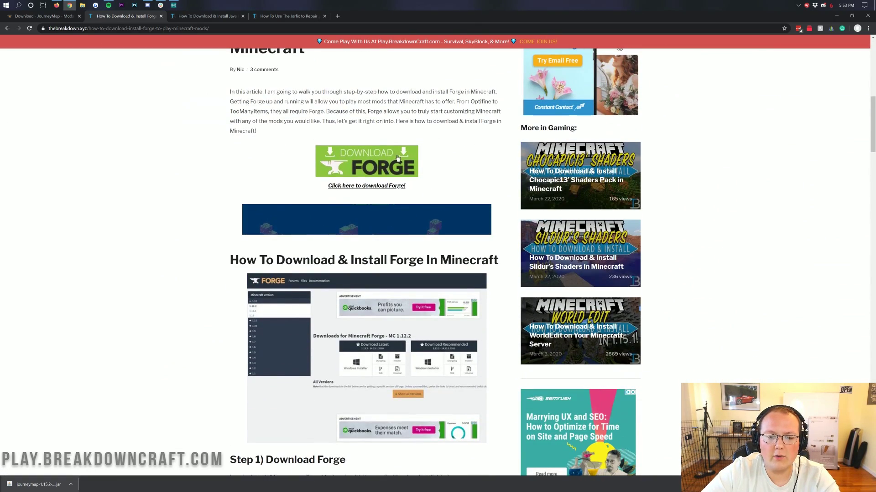
{"action": "left_click", "coordinate": [349, 168]}
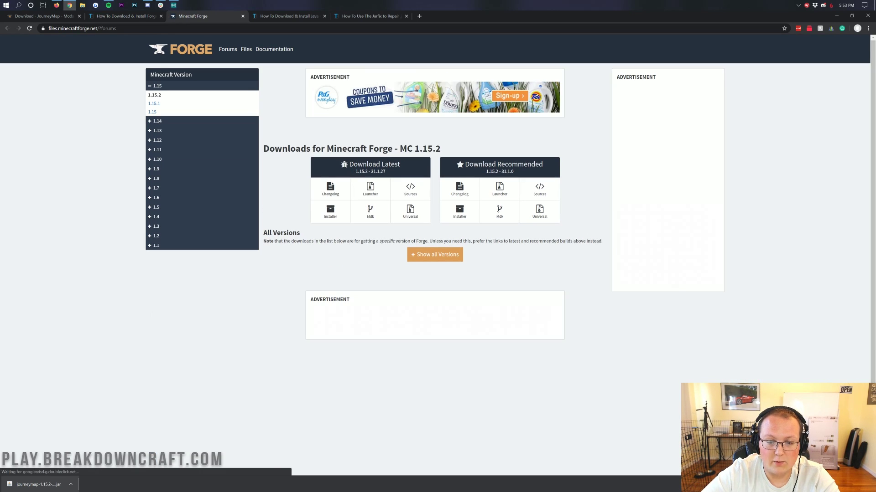
Start the latest Forge 1.15.2 installer download from the 1.15 versions list
{"action": "left_click_drag", "start_coordinate": [442, 147], "coordinate": [400, 149]}
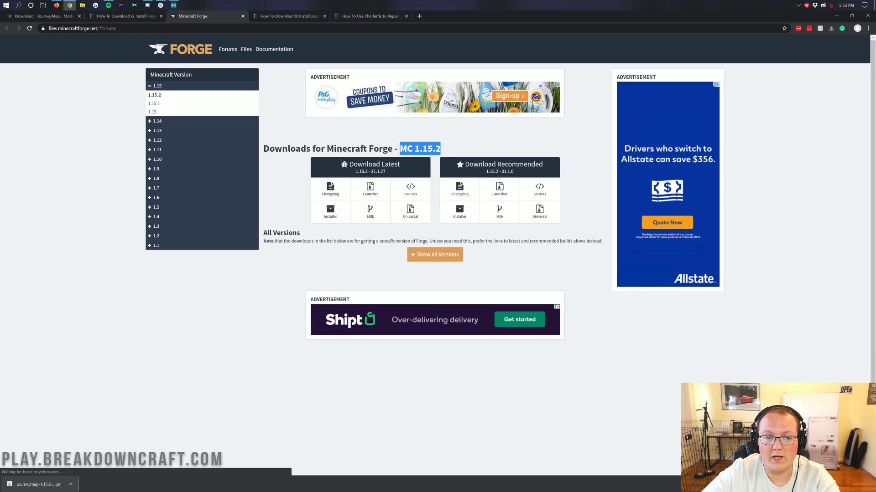
{"action": "left_click", "coordinate": [183, 86]}
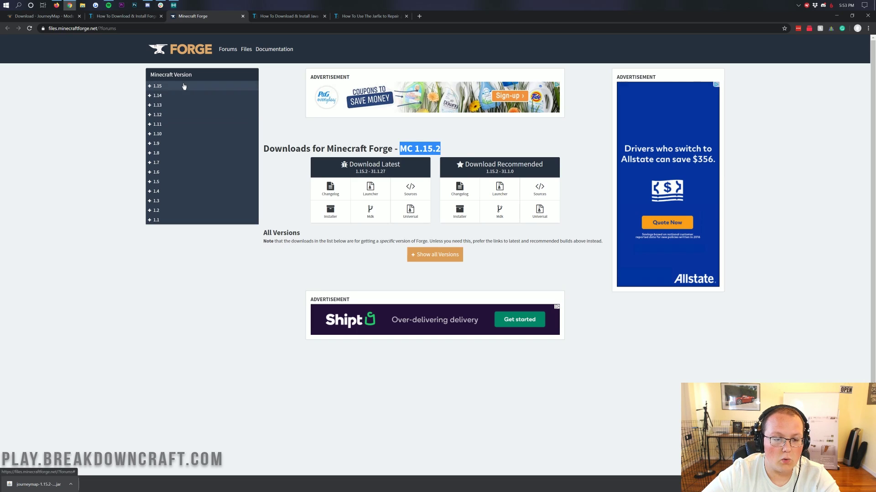
{"action": "left_click", "coordinate": [158, 87]}
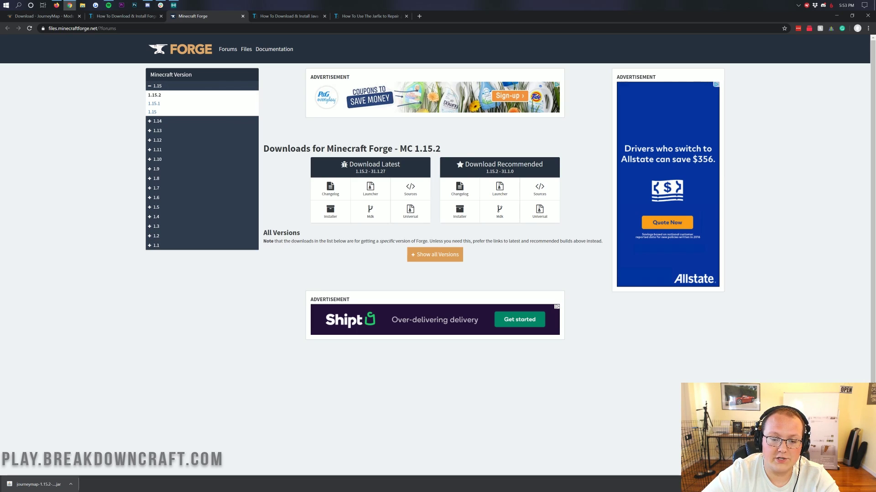
{"action": "left_click", "coordinate": [330, 210]}
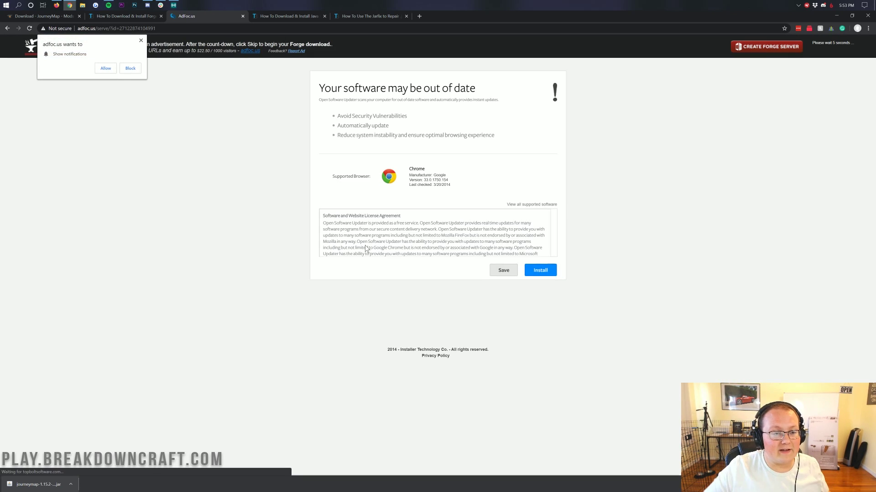
Skip the AdFoc.us ad, keep the Forge 1.15.2-31.1.2 installer jar, and minimize Chrome
{"action": "left_click", "coordinate": [141, 41]}
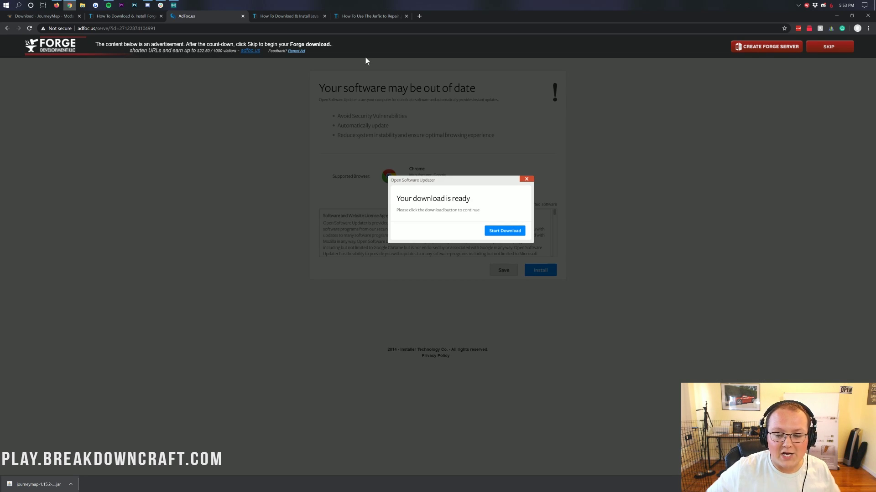
{"action": "left_click", "coordinate": [825, 51]}
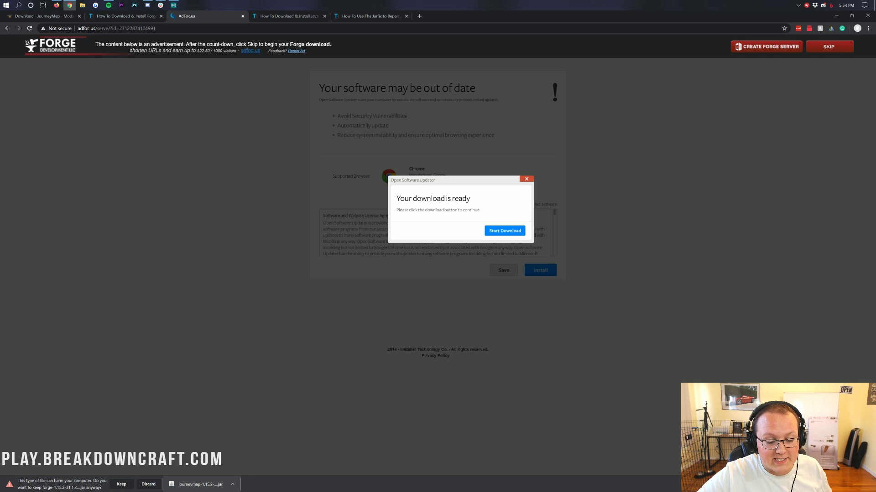
{"action": "left_click", "coordinate": [121, 485]}
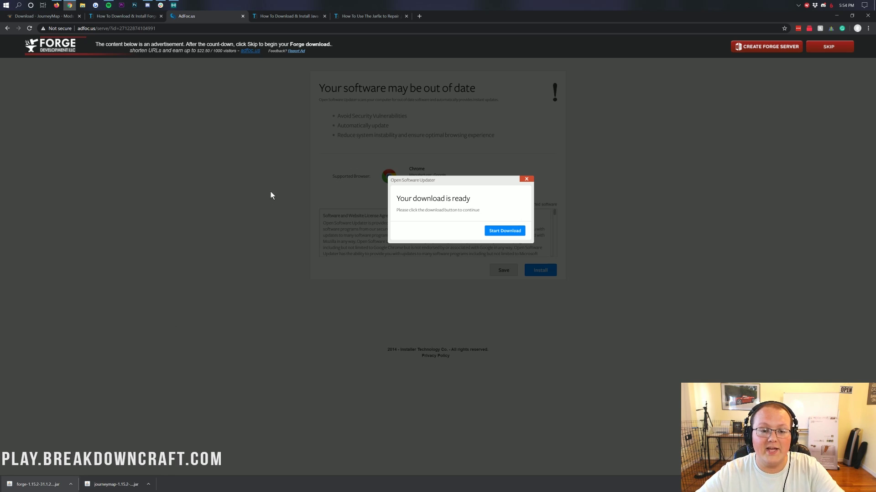
{"action": "left_click", "coordinate": [289, 18]}
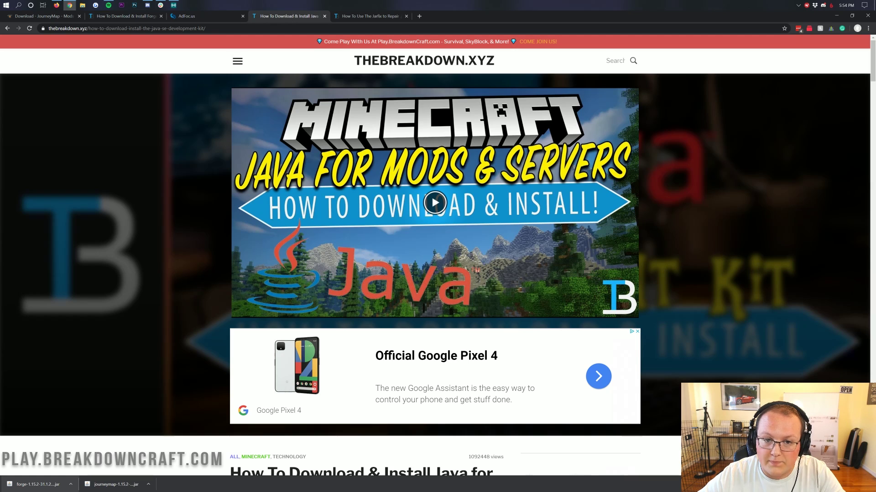
{"action": "left_click", "coordinate": [837, 16]}
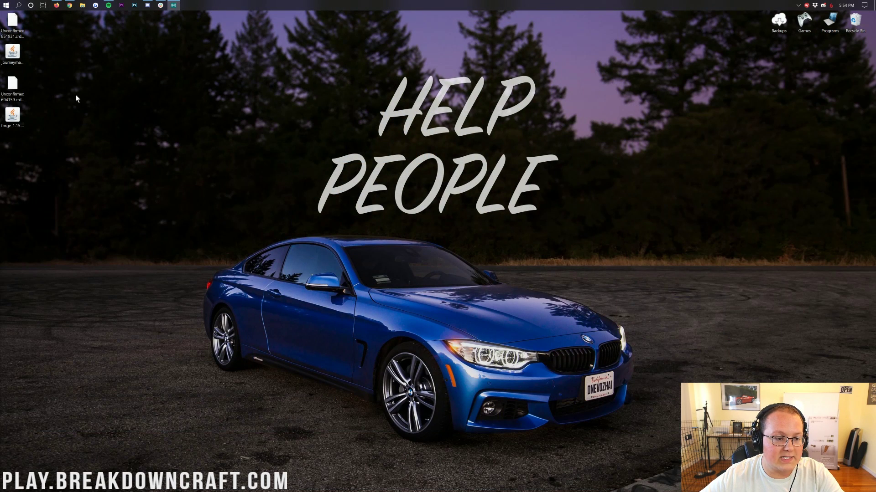
Move the JourneyMap and Forge jars to the middle of the desktop and delete both Unconfirmed downloads
{"action": "left_click_drag", "start_coordinate": [13, 52], "coordinate": [191, 52]}
{"action": "left_click_drag", "start_coordinate": [6, 119], "coordinate": [234, 62]}
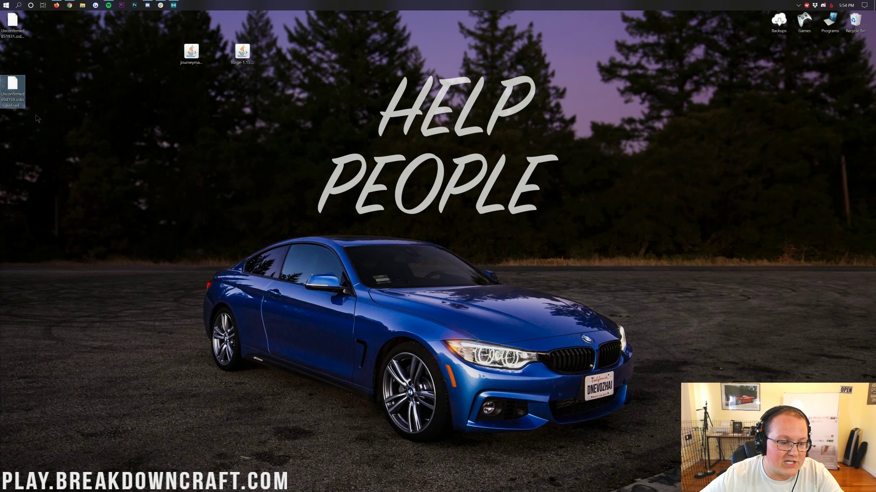
{"action": "left_click_drag", "start_coordinate": [38, 119], "coordinate": [4, 14]}
{"action": "key", "text": "Delete"}
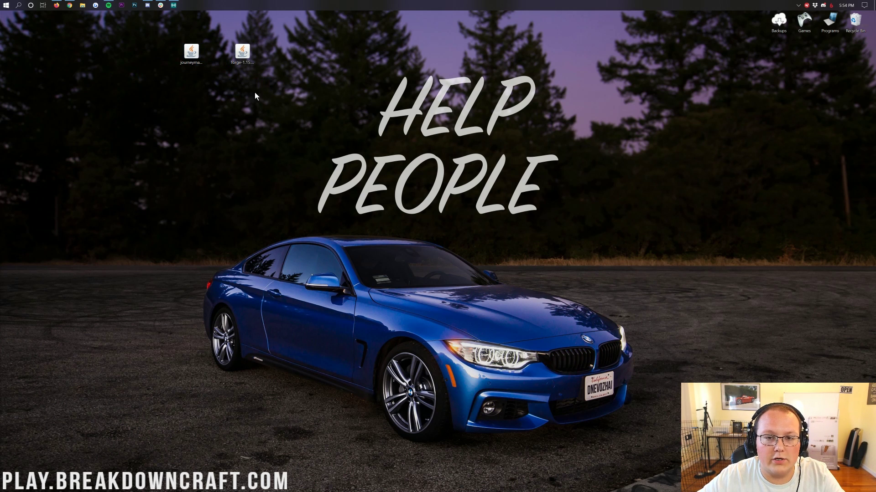
{"action": "left_click_drag", "start_coordinate": [285, 103], "coordinate": [315, 171]}
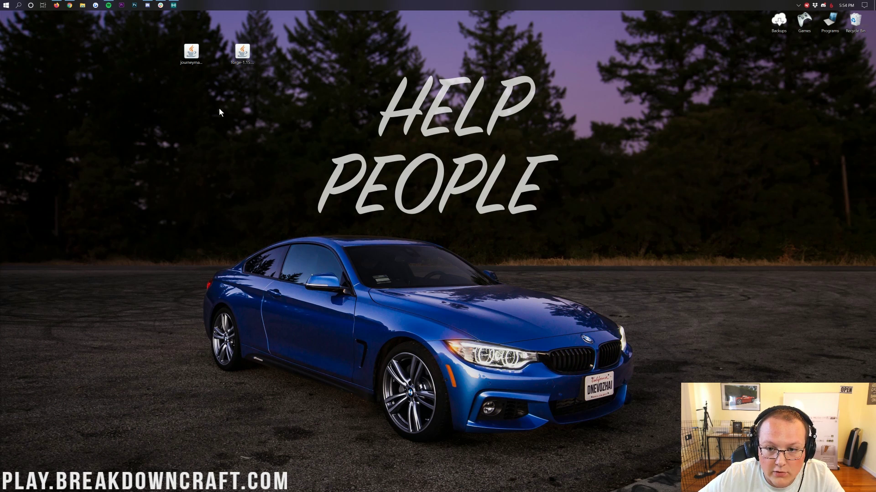
Open the Downloads folder via a 'downloads' Start search, find it empty, and close it
{"action": "left_click", "coordinate": [1, 4]}
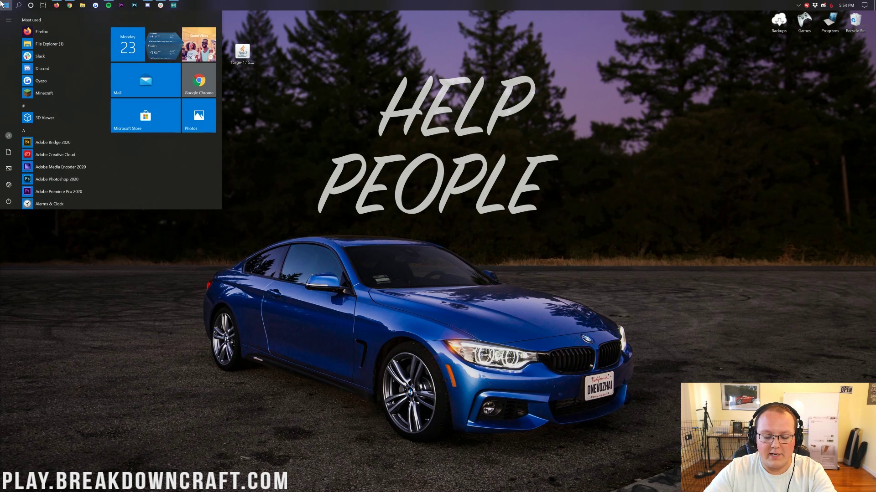
{"action": "type", "text": "downloads"}
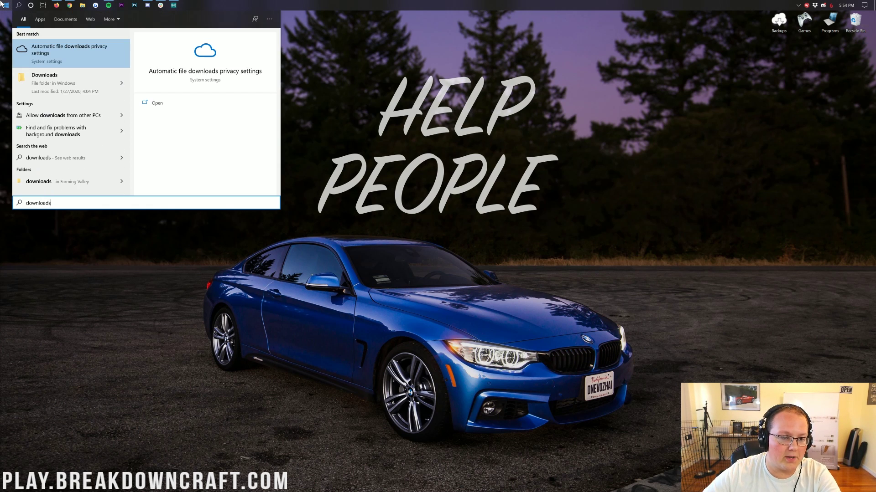
{"action": "left_click", "coordinate": [40, 81]}
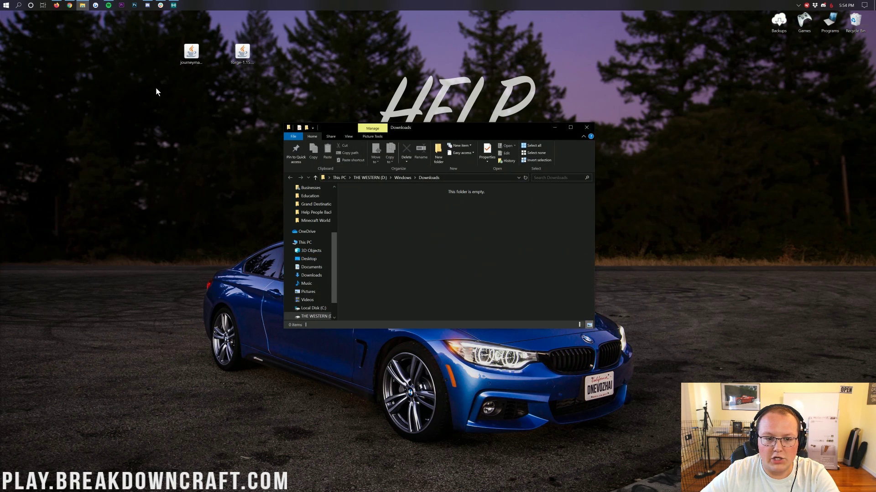
{"action": "left_click_drag", "start_coordinate": [141, 82], "coordinate": [344, 87]}
{"action": "left_click", "coordinate": [526, 178]}
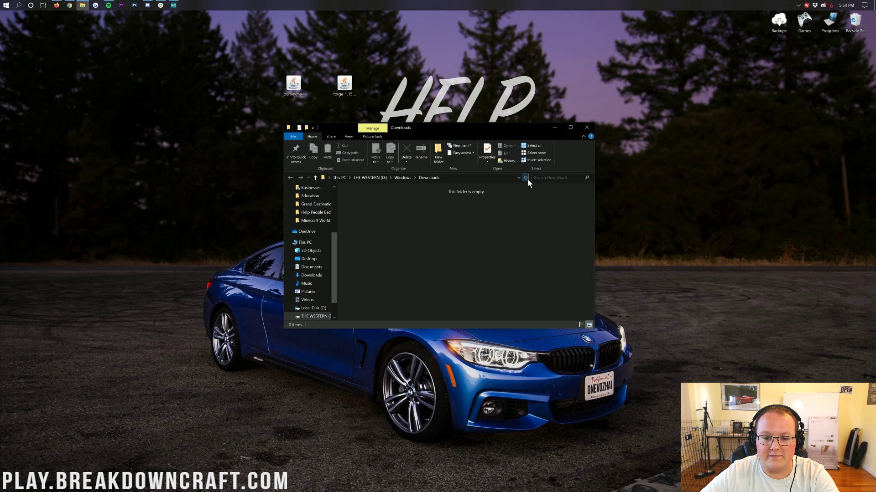
{"action": "left_click", "coordinate": [587, 128]}
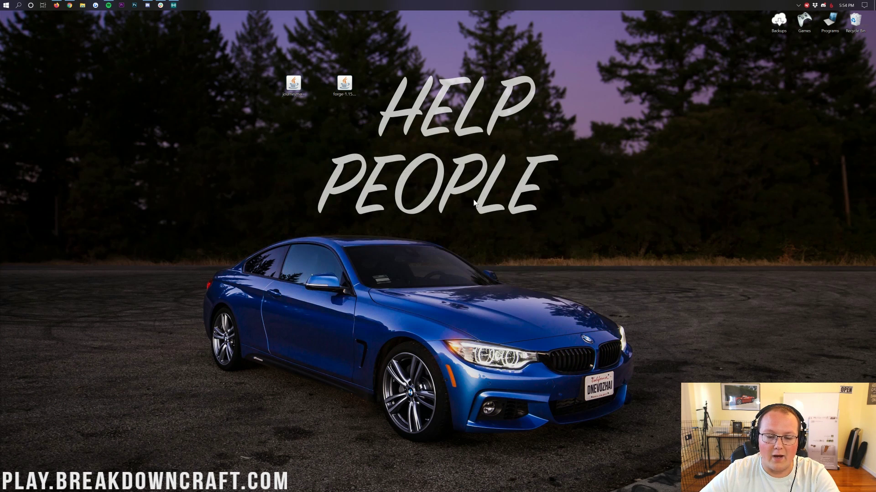
{"action": "left_click", "coordinate": [345, 85]}
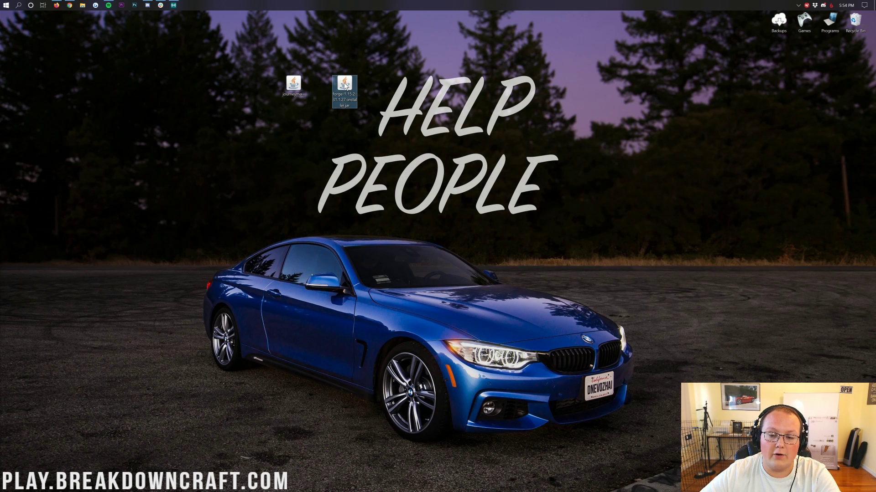
{"action": "right_click", "coordinate": [345, 86]}
{"action": "left_click", "coordinate": [364, 121]}
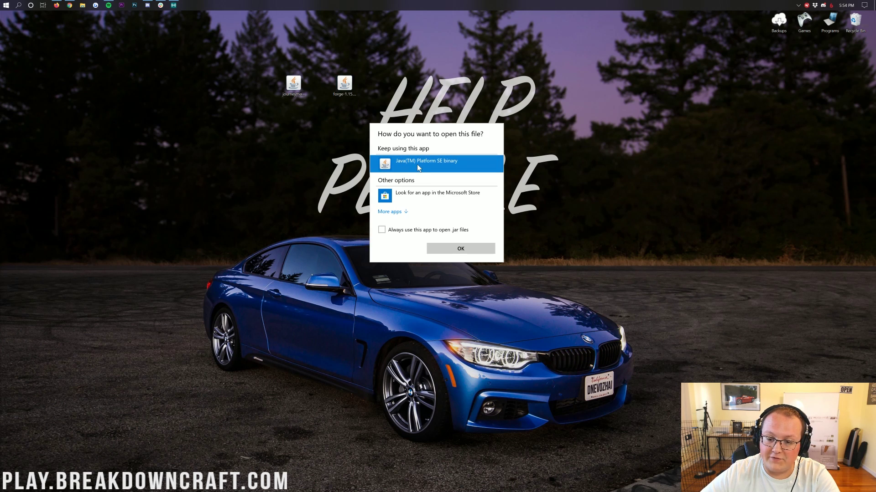
{"action": "left_click", "coordinate": [456, 247]}
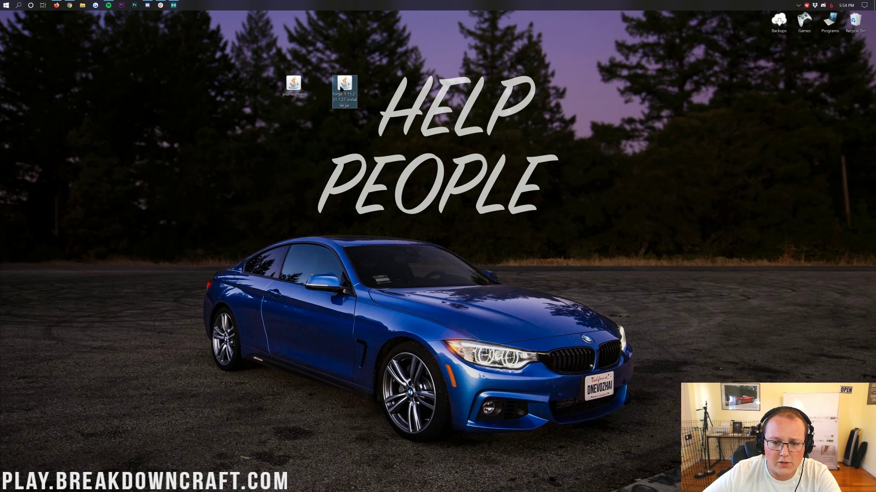
{"action": "left_click", "coordinate": [292, 87]}
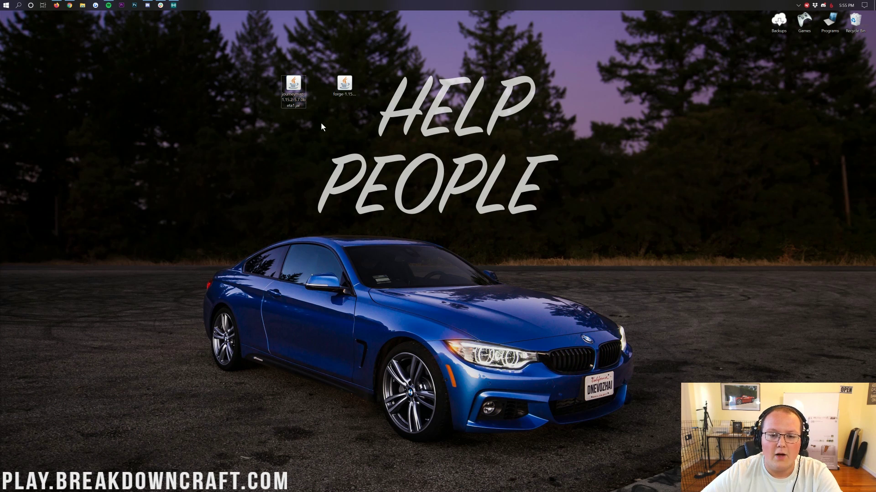
Restore Chrome, read through the Java download guide, and switch to the Jarfix repair article
{"action": "left_click", "coordinate": [70, 5]}
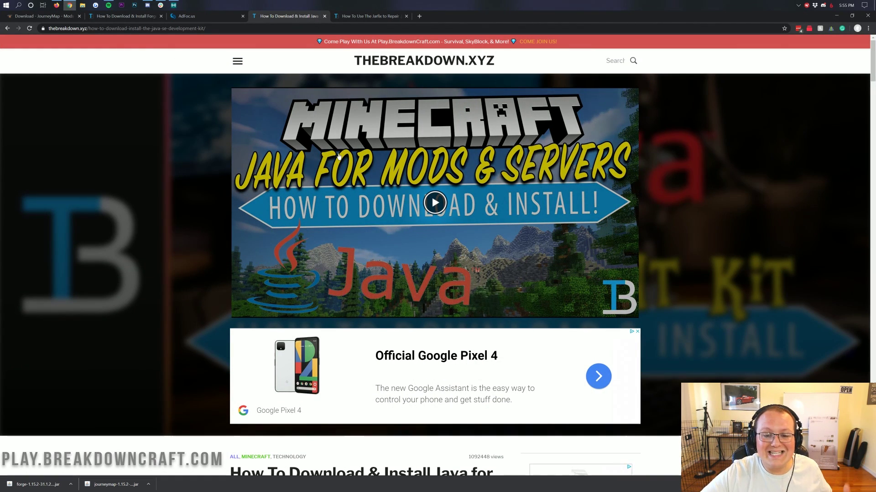
{"action": "scroll", "coordinate": [335, 146], "scroll_direction": "down", "scroll_amount": 5}
{"action": "scroll", "coordinate": [339, 157], "scroll_direction": "down", "scroll_amount": 3}
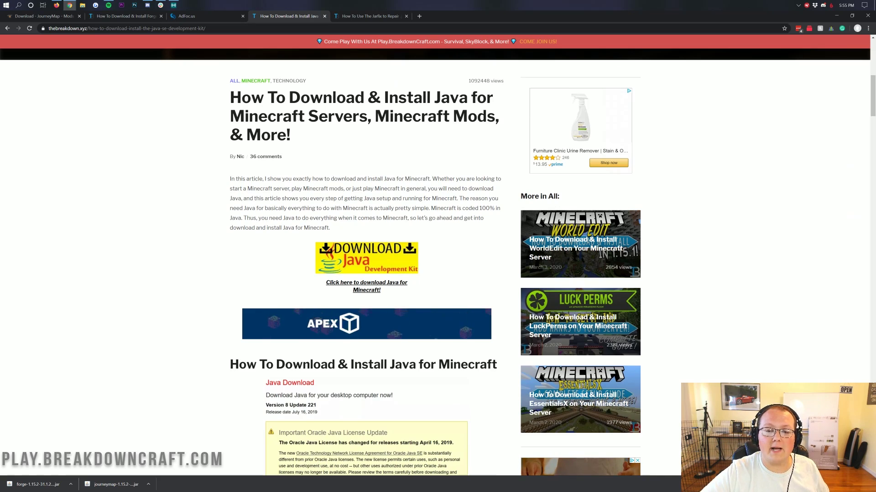
{"action": "left_click_drag", "start_coordinate": [375, 117], "coordinate": [498, 117]}
{"action": "left_click", "coordinate": [499, 117]}
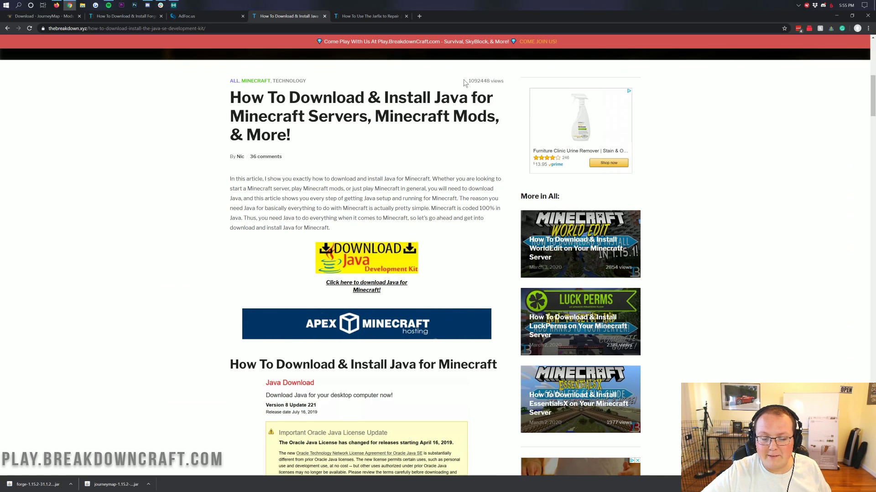
{"action": "scroll", "coordinate": [420, 188], "scroll_direction": "down", "scroll_amount": 4}
{"action": "scroll", "coordinate": [420, 188], "scroll_direction": "down", "scroll_amount": 14}
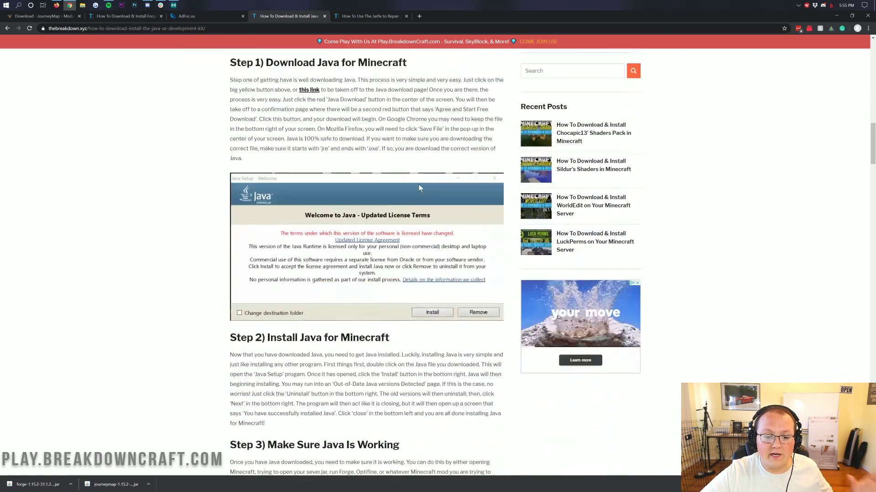
{"action": "scroll", "coordinate": [419, 187], "scroll_direction": "up", "scroll_amount": 4}
{"action": "scroll", "coordinate": [418, 184], "scroll_direction": "up", "scroll_amount": 15}
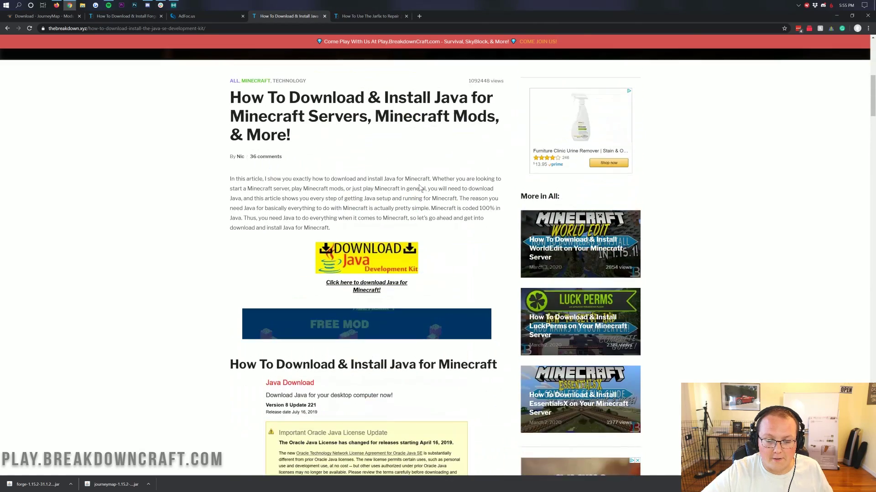
{"action": "scroll", "coordinate": [418, 184], "scroll_direction": "down", "scroll_amount": 1}
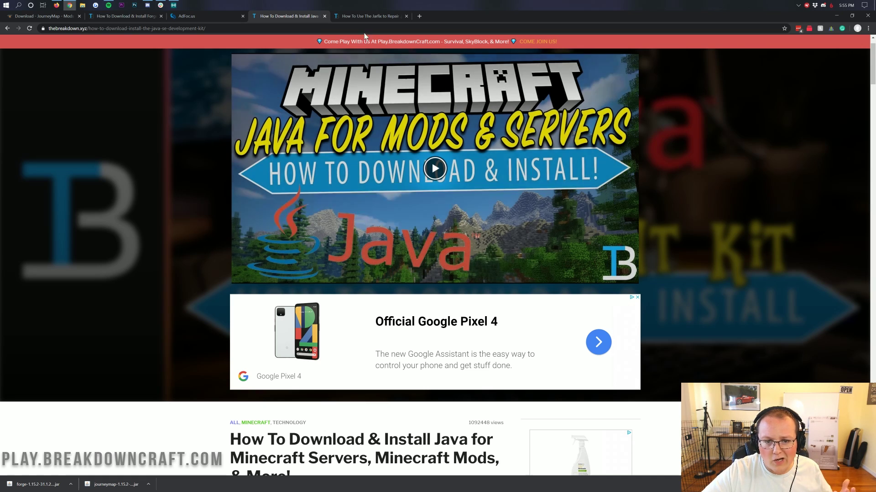
{"action": "left_click", "coordinate": [360, 15]}
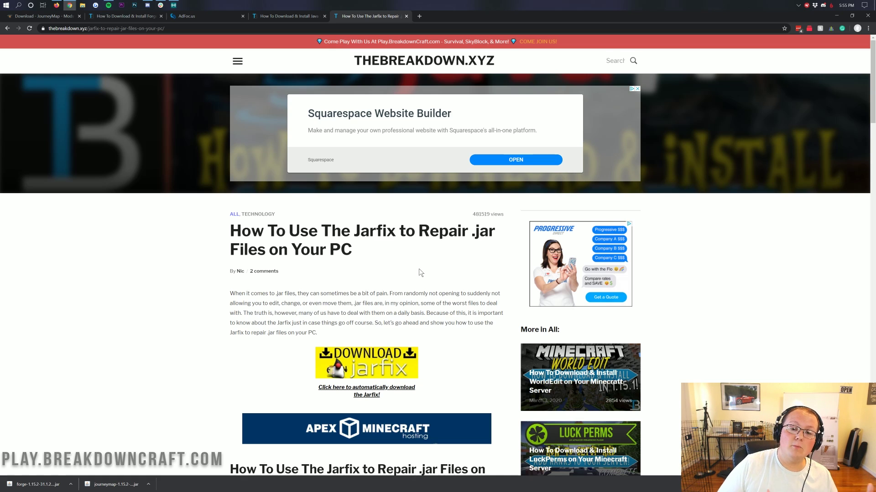
Open the Forge jar with Java(TM) Platform SE binary and install the 1.15.2-forge-31.1.2 client
{"action": "left_click", "coordinate": [834, 18]}
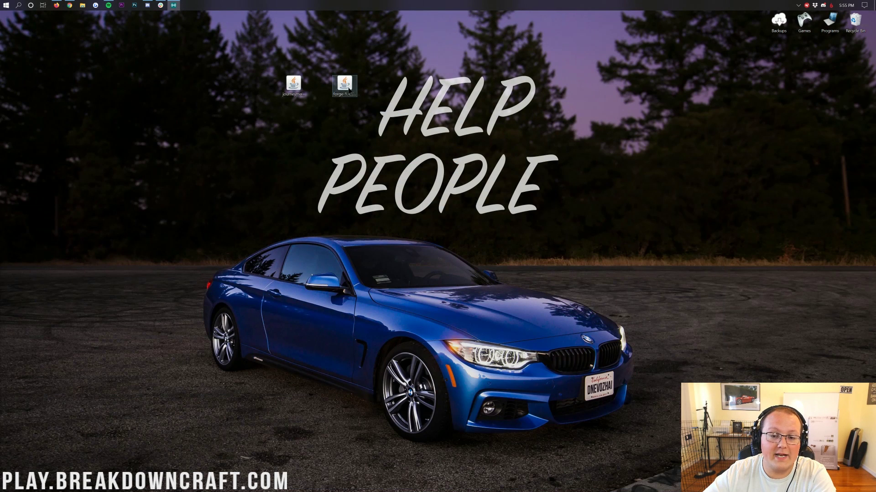
{"action": "right_click", "coordinate": [349, 89]}
{"action": "left_click", "coordinate": [366, 127]}
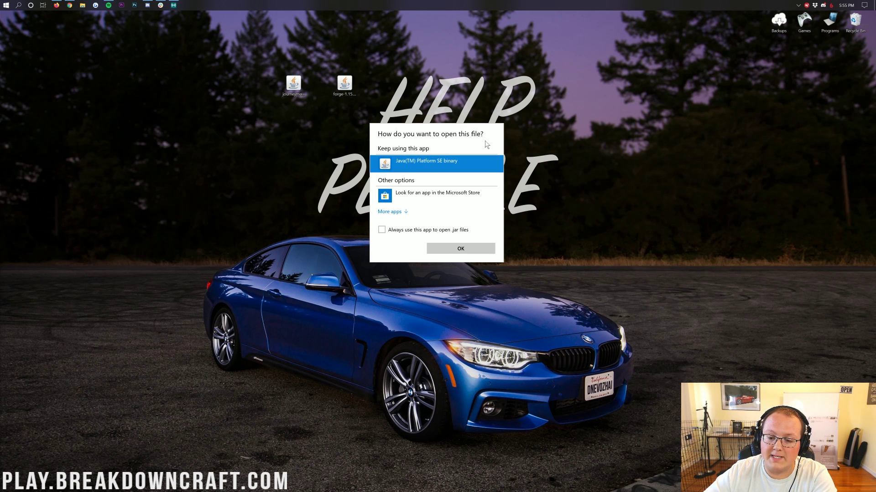
{"action": "left_click", "coordinate": [474, 247]}
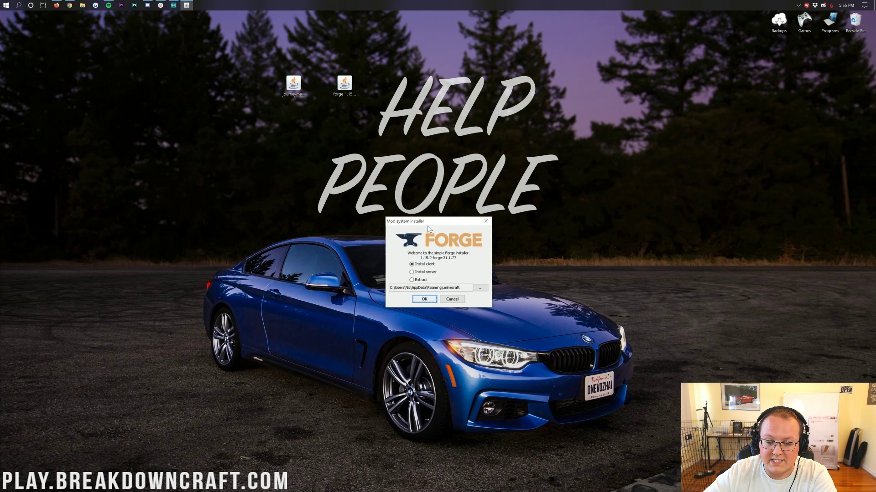
{"action": "left_click", "coordinate": [420, 265]}
{"action": "left_click", "coordinate": [424, 300]}
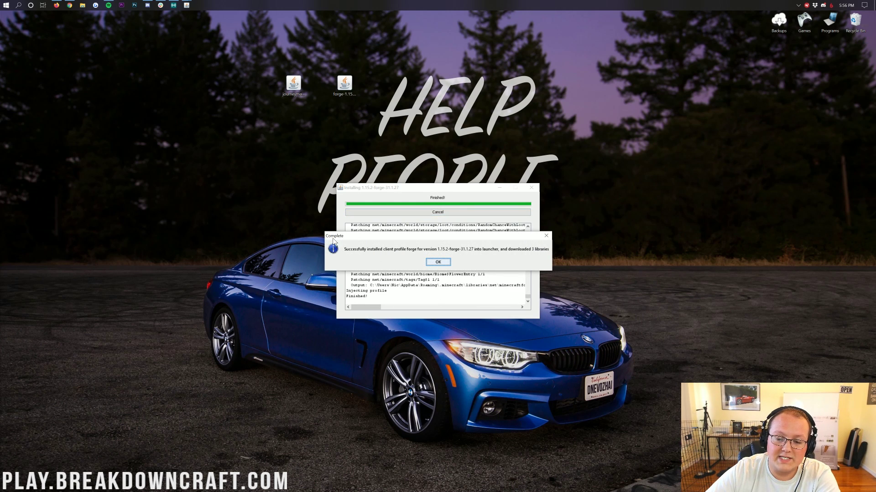
{"action": "left_click", "coordinate": [438, 262]}
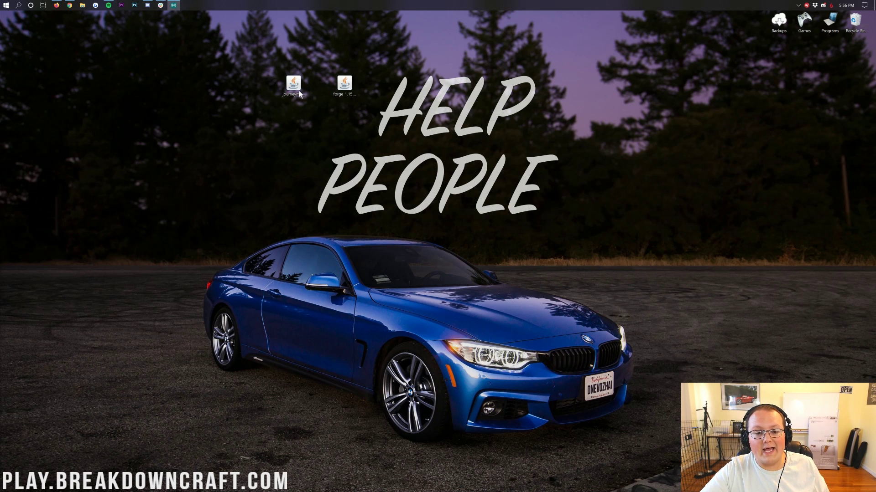
Delete the forge installer from the desktop, then select the forge 1.15.2 profile in the launcher
{"action": "left_click", "coordinate": [344, 85]}
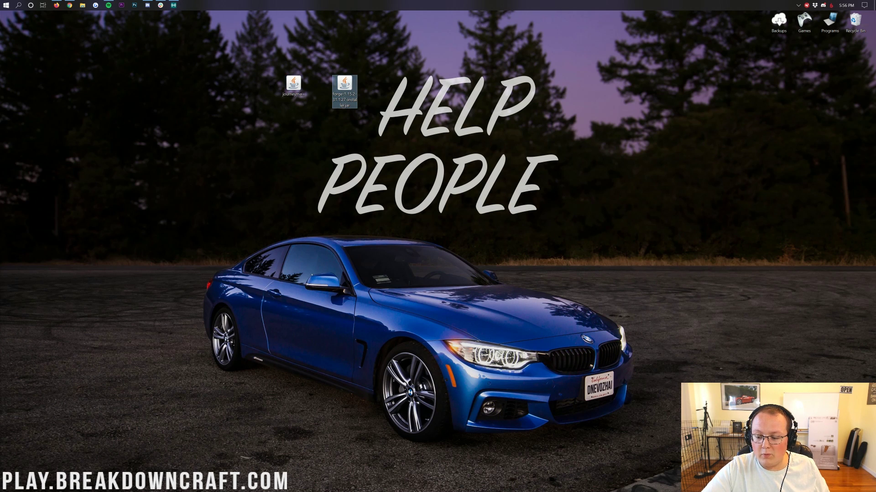
{"action": "key", "text": "Delete"}
{"action": "left_click", "coordinate": [6, 5]}
{"action": "left_click", "coordinate": [6, 5]}
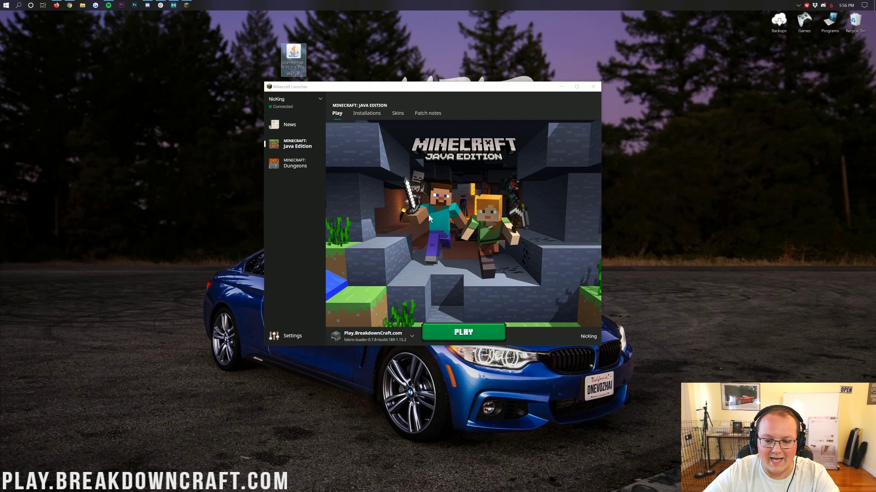
{"action": "left_click", "coordinate": [411, 338]}
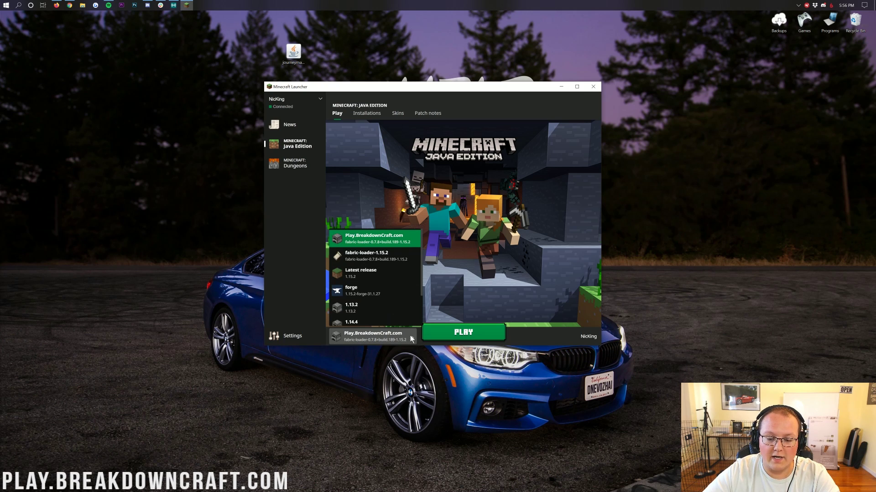
{"action": "left_click", "coordinate": [403, 292]}
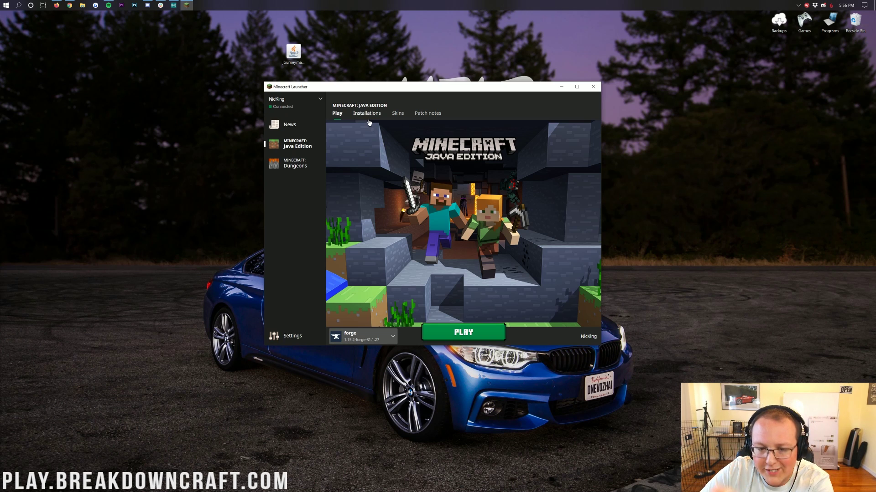
Delete the Play.BreakdownCraft.com installation from the Installations list
{"action": "left_click", "coordinate": [368, 117]}
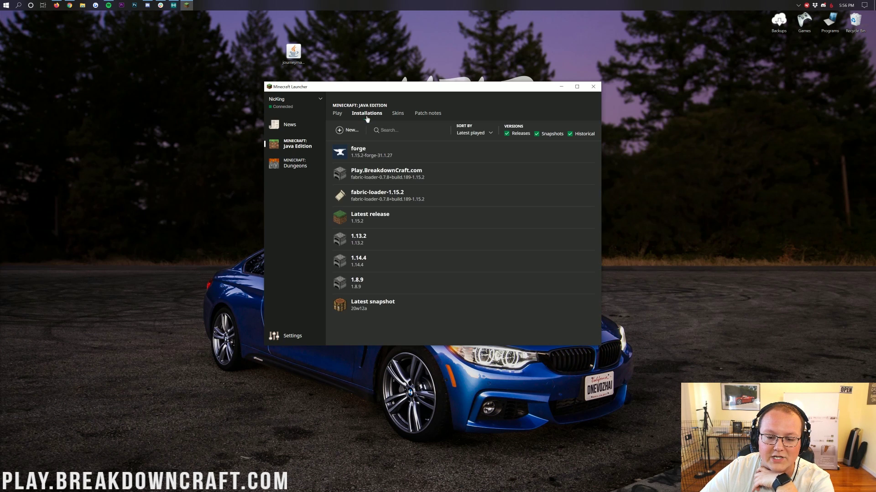
{"action": "left_click", "coordinate": [589, 174]}
{"action": "left_click", "coordinate": [584, 216]}
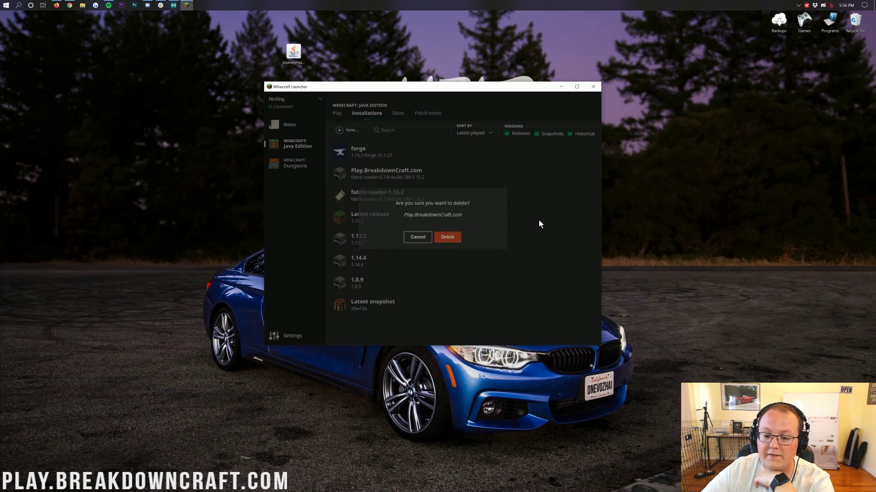
{"action": "left_click", "coordinate": [448, 237]}
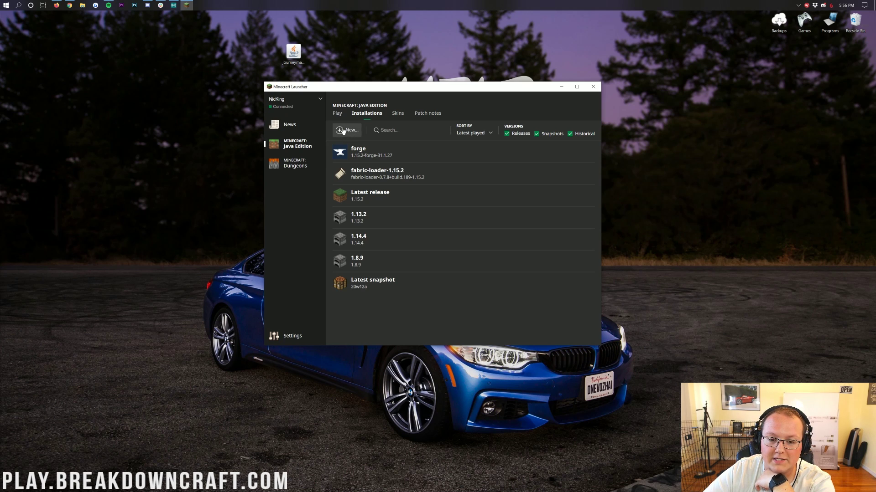
Add installation 'Play.BreakdownCraft.com' using version 1.15.2-forge-31.1.27 and resolution 1920x1080
{"action": "left_click", "coordinate": [343, 131]}
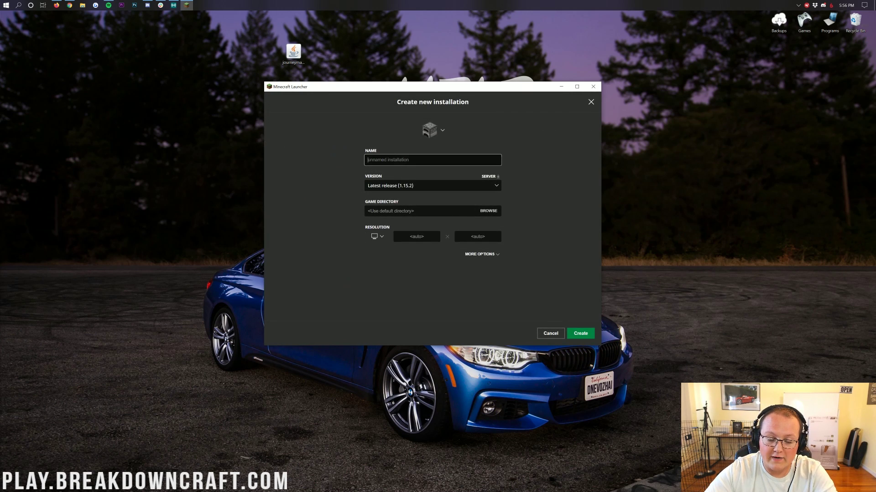
{"action": "type", "text": "Play.BreakdownC"}
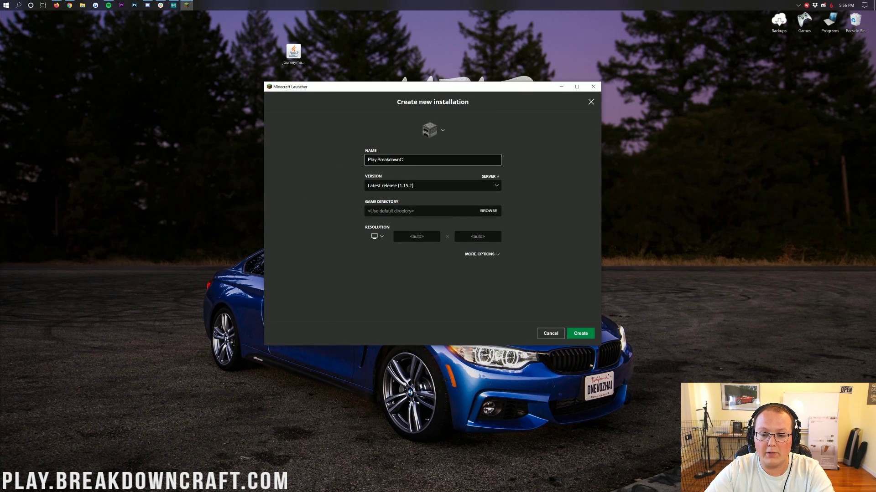
{"action": "type", "text": "raft.com"}
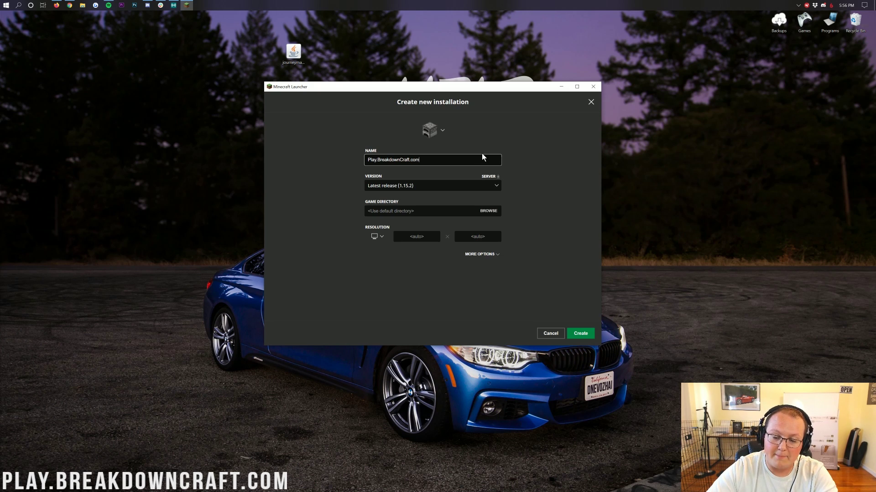
{"action": "key", "text": "ctrl+a"}
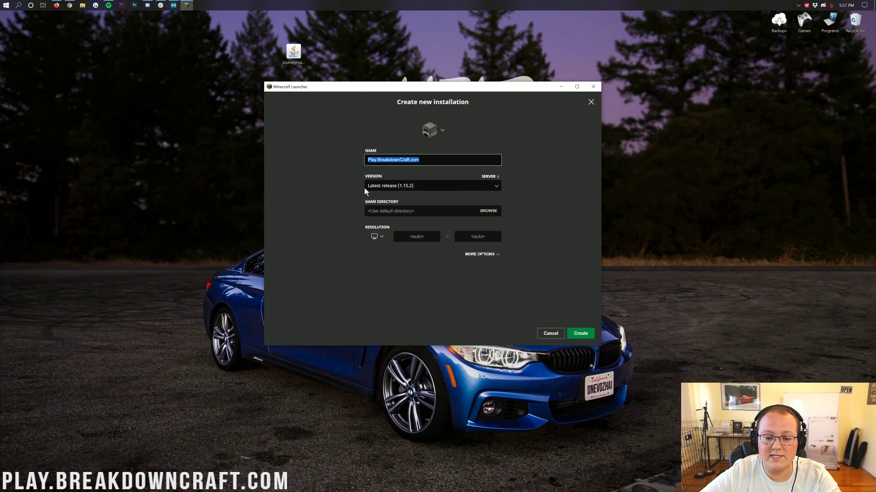
{"action": "left_click", "coordinate": [388, 188]}
{"action": "left_click", "coordinate": [432, 187]}
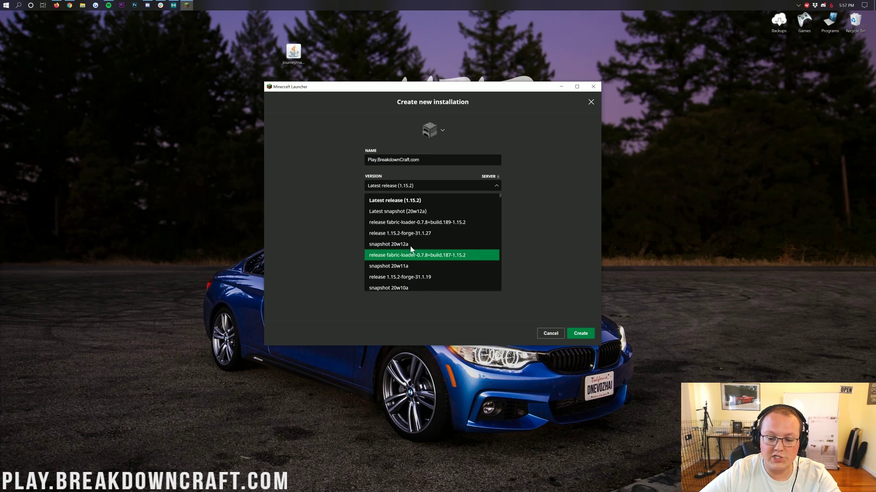
{"action": "left_click", "coordinate": [435, 233]}
{"action": "left_click", "coordinate": [376, 236]}
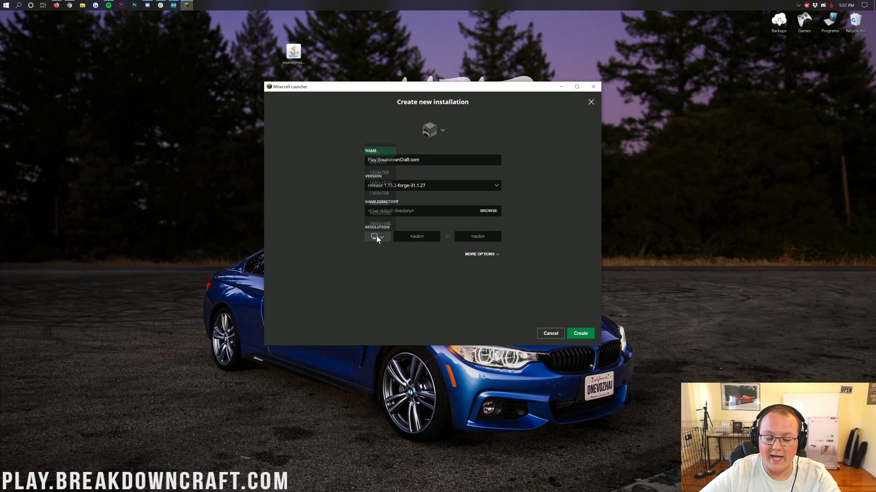
{"action": "left_click", "coordinate": [387, 213]}
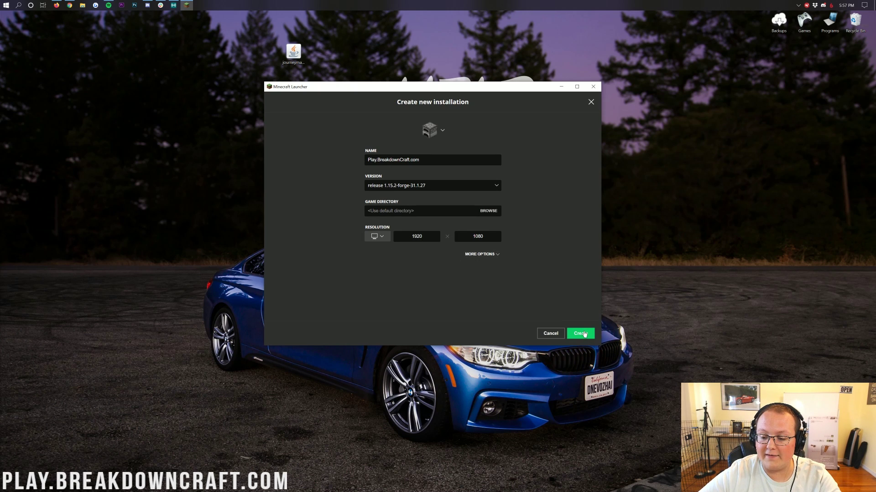
{"action": "left_click", "coordinate": [584, 334]}
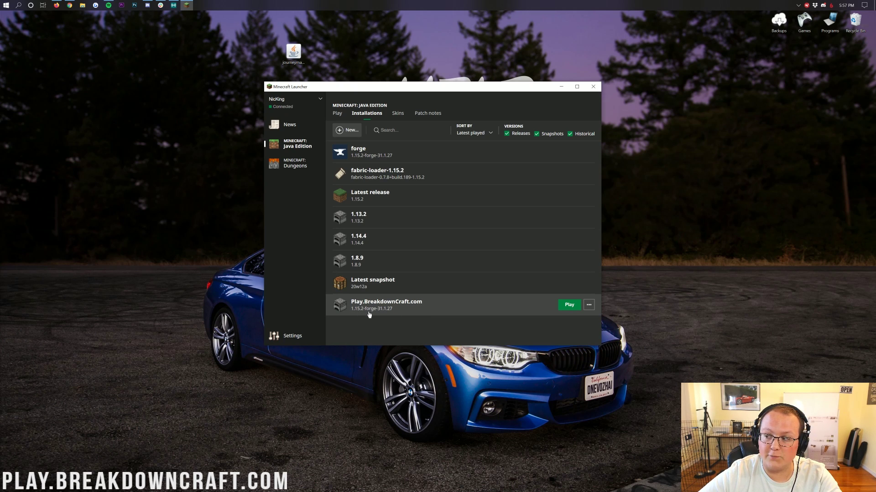
Launch the Play.BreakdownCraft.com installation to start Minecraft 1.15.2 with Forge 31.1.27
{"action": "left_click", "coordinate": [569, 304]}
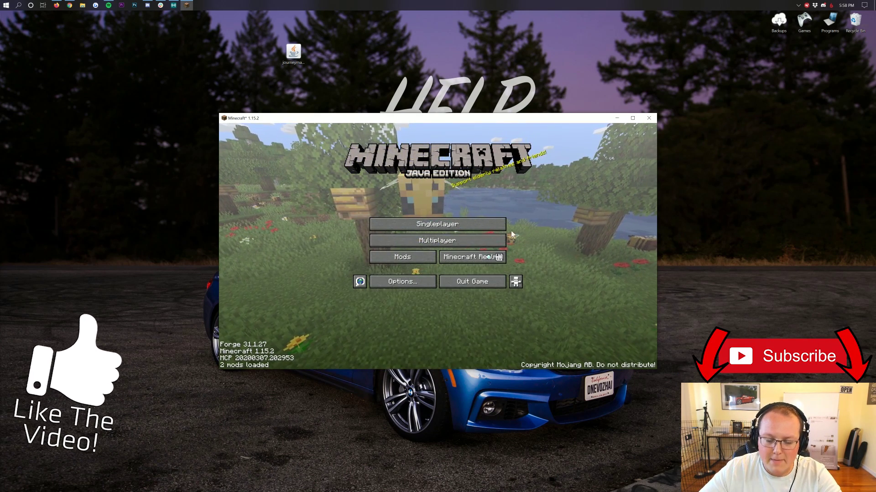
Copy the JourneyMap 1.15.2 jar into the .minecraft mods folder from the Mods screen
{"action": "left_click", "coordinate": [419, 259]}
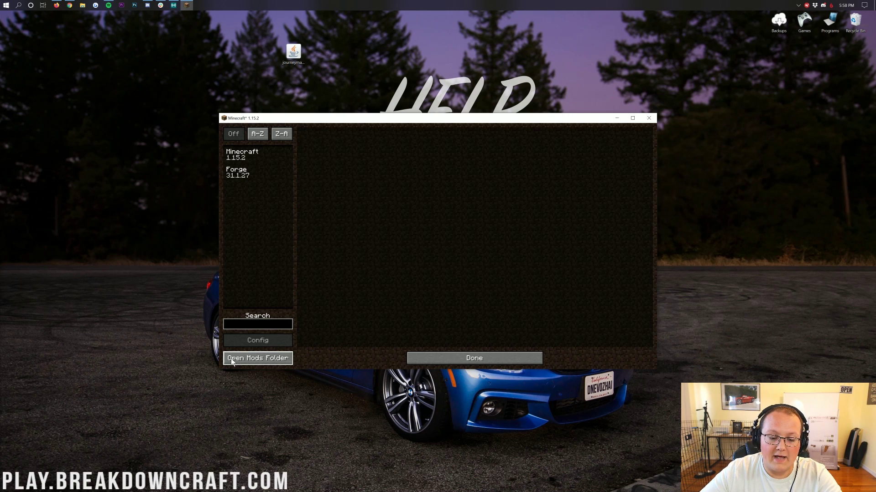
{"action": "left_click", "coordinate": [261, 359]}
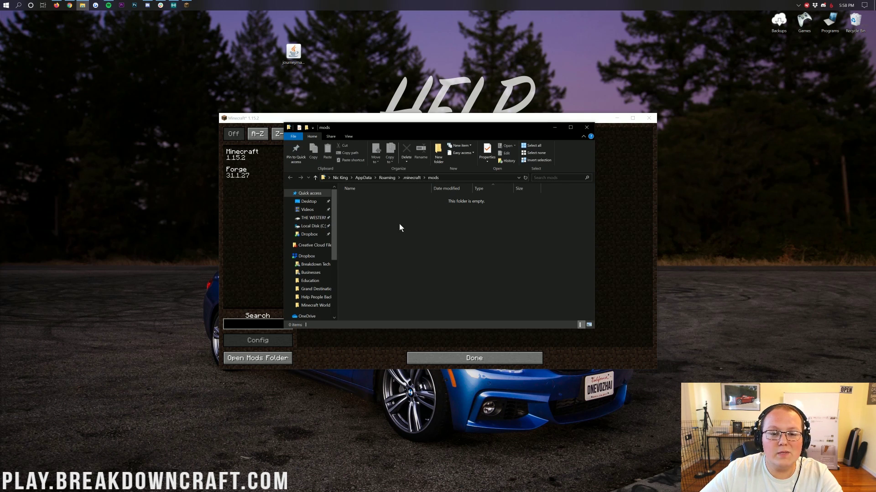
{"action": "left_click_drag", "start_coordinate": [294, 54], "coordinate": [461, 234]}
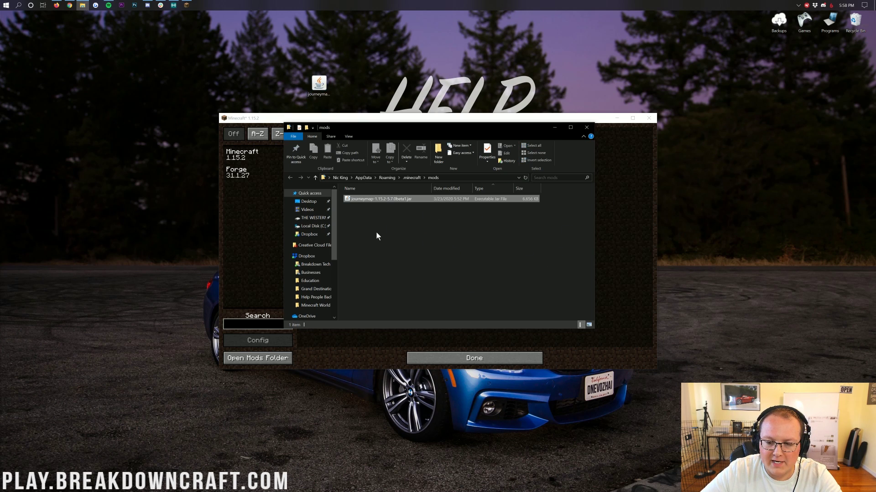
{"action": "left_click", "coordinate": [586, 126]}
Recheck the mods list, then return to the title screen
{"action": "left_click", "coordinate": [462, 358]}
{"action": "left_click", "coordinate": [395, 254]}
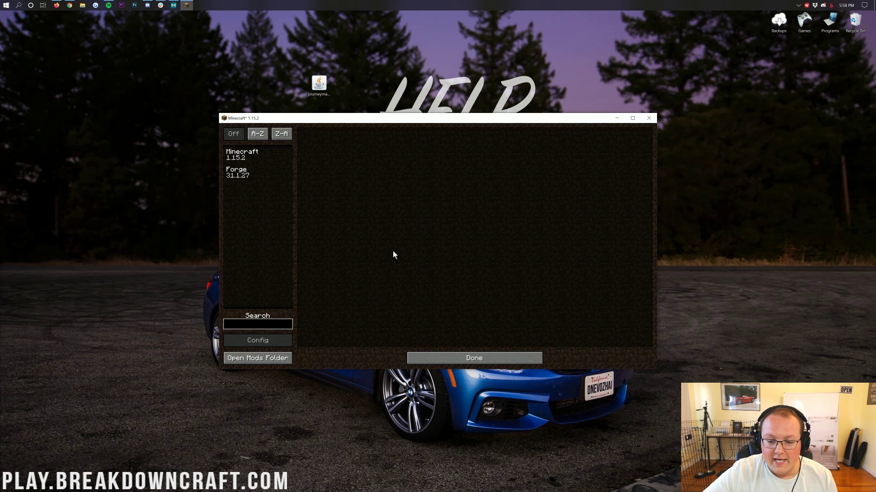
{"action": "left_click", "coordinate": [461, 354]}
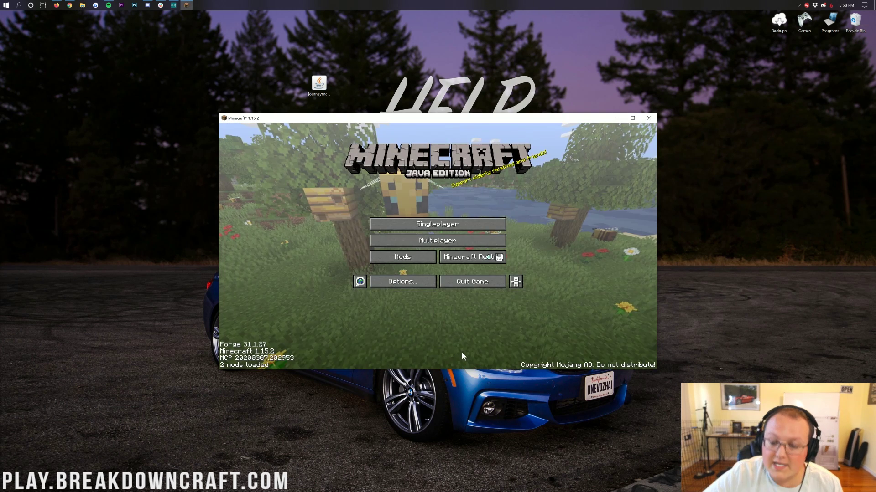
Quit Minecraft and relaunch it on the Play.BreakdownCraft.com Forge 1.15.2 installation
{"action": "left_click", "coordinate": [477, 282]}
{"action": "left_click", "coordinate": [5, 5]}
{"action": "type", "text": "minecraft"}
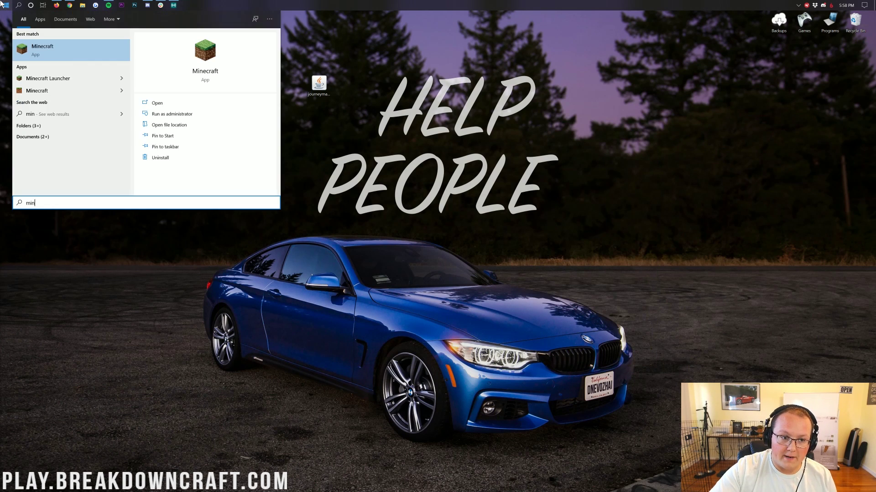
{"action": "key", "text": "Return"}
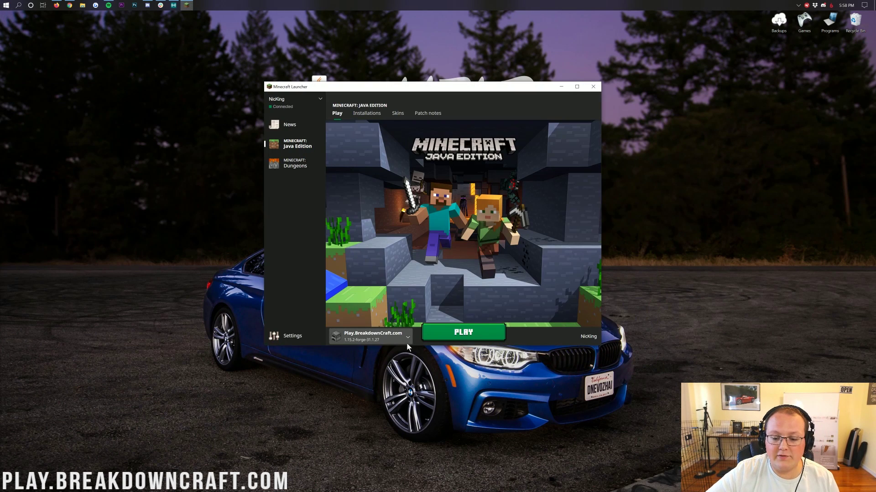
{"action": "left_click", "coordinate": [407, 339]}
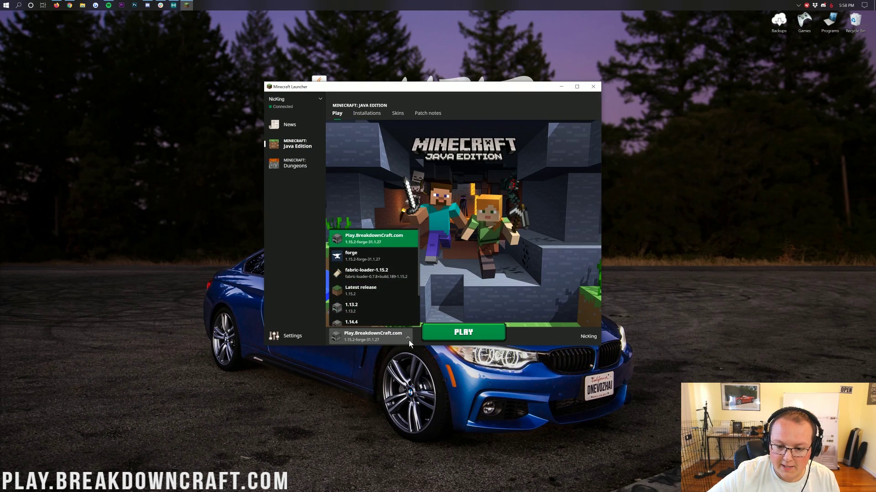
{"action": "left_click", "coordinate": [360, 244]}
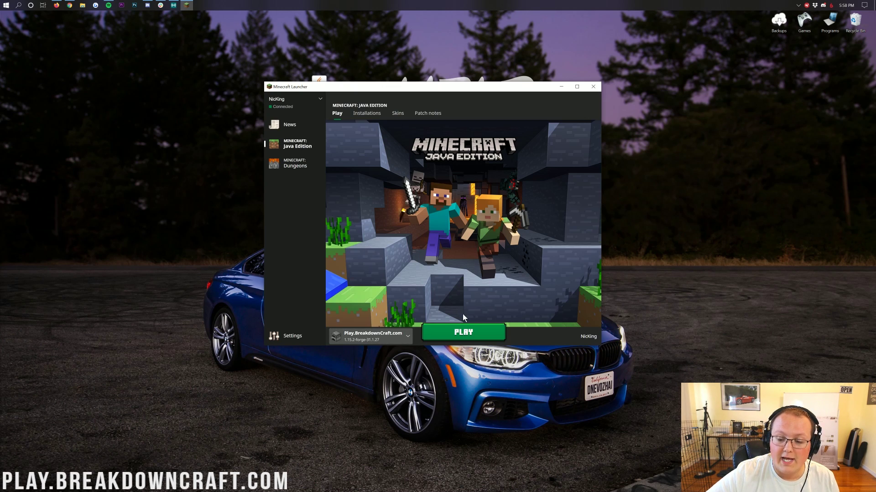
{"action": "left_click", "coordinate": [464, 327]}
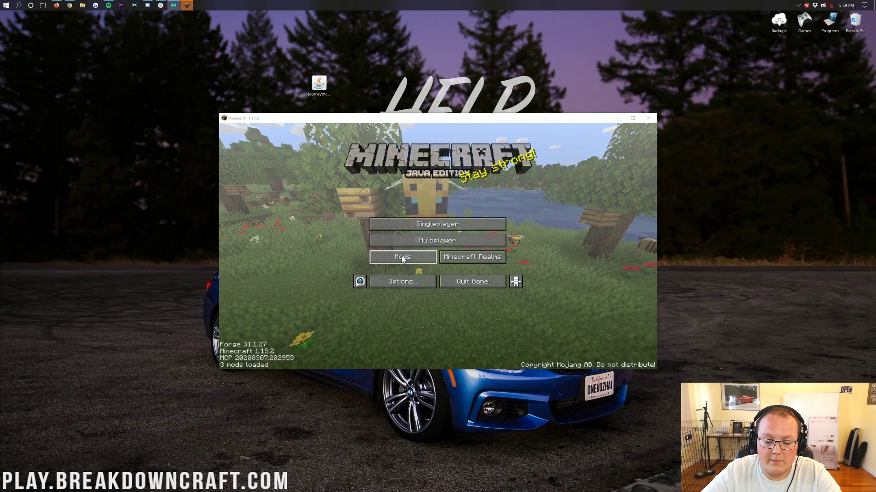
{"action": "left_click", "coordinate": [402, 256]}
{"action": "left_click", "coordinate": [245, 196]}
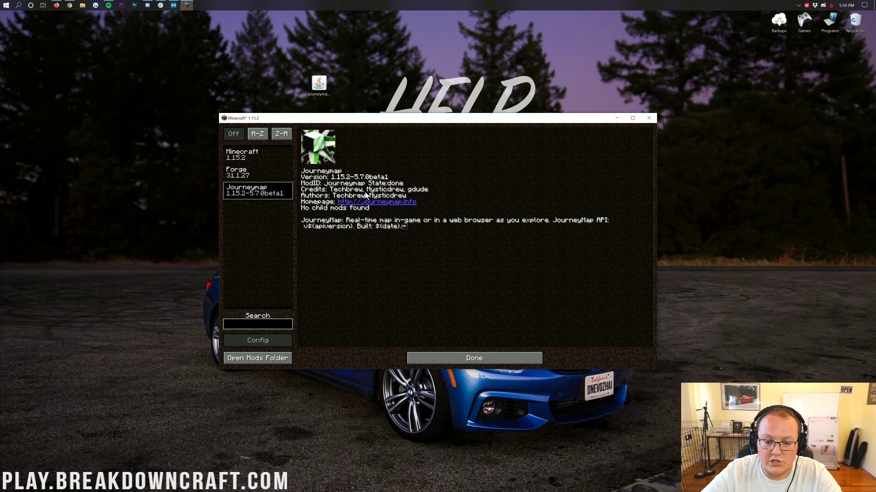
{"action": "left_click", "coordinate": [469, 359]}
{"action": "left_click", "coordinate": [415, 275]}
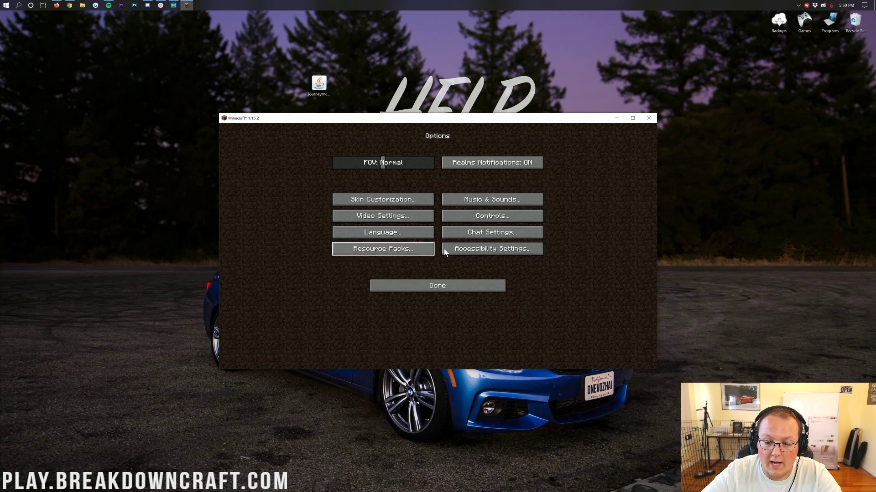
{"action": "left_click", "coordinate": [486, 218]}
{"action": "scroll", "coordinate": [419, 249], "scroll_direction": "down", "scroll_amount": 10}
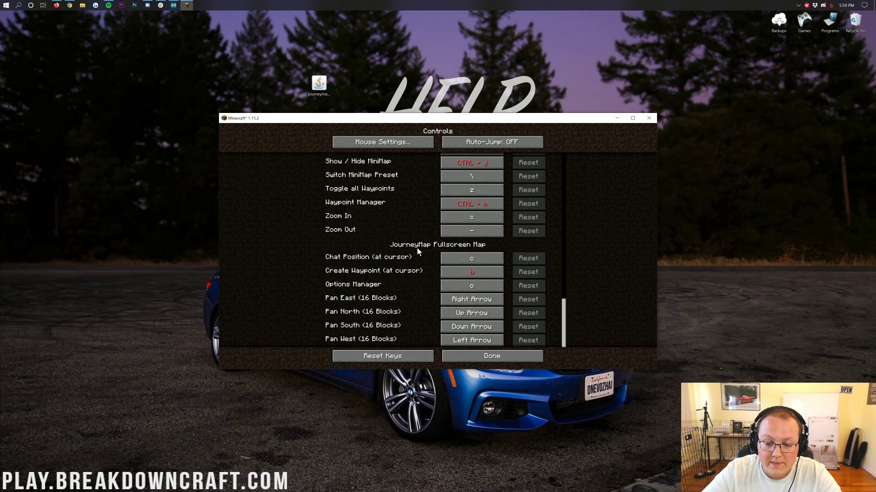
{"action": "scroll", "coordinate": [417, 248], "scroll_direction": "up", "scroll_amount": 11}
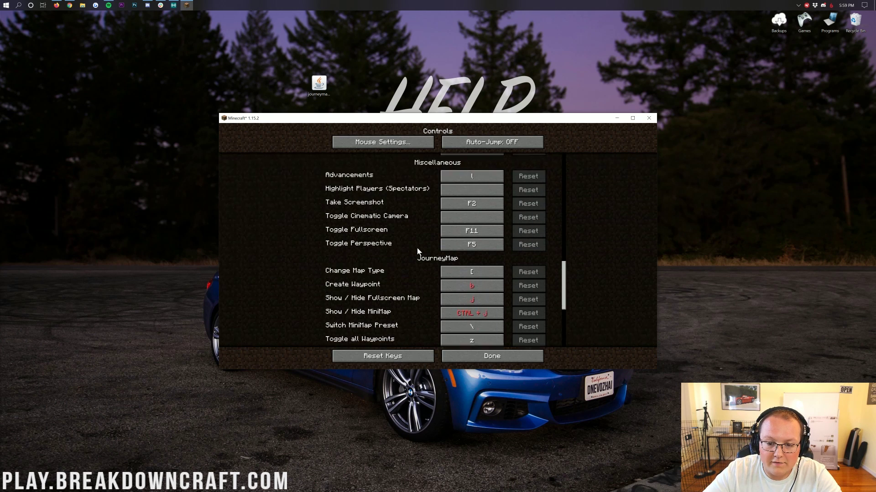
{"action": "scroll", "coordinate": [417, 247], "scroll_direction": "down", "scroll_amount": 5}
{"action": "scroll", "coordinate": [417, 248], "scroll_direction": "up", "scroll_amount": 2}
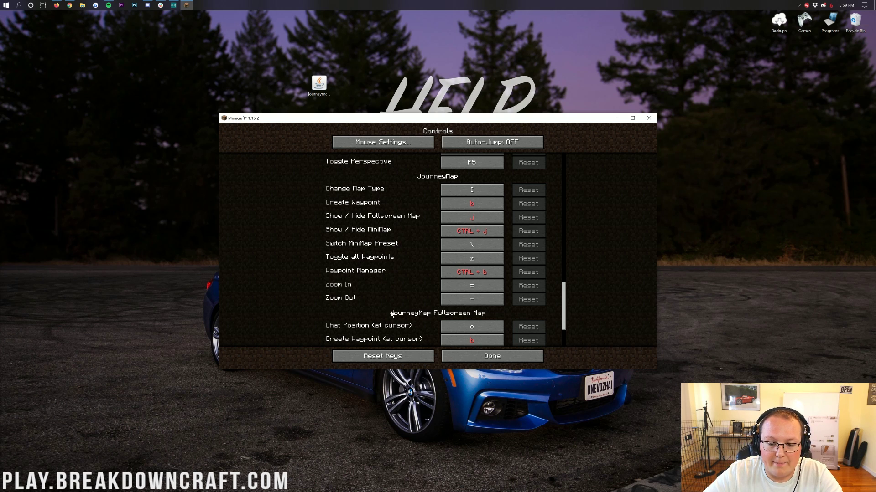
{"action": "scroll", "coordinate": [383, 228], "scroll_direction": "down", "scroll_amount": 5}
{"action": "scroll", "coordinate": [390, 285], "scroll_direction": "up", "scroll_amount": 5}
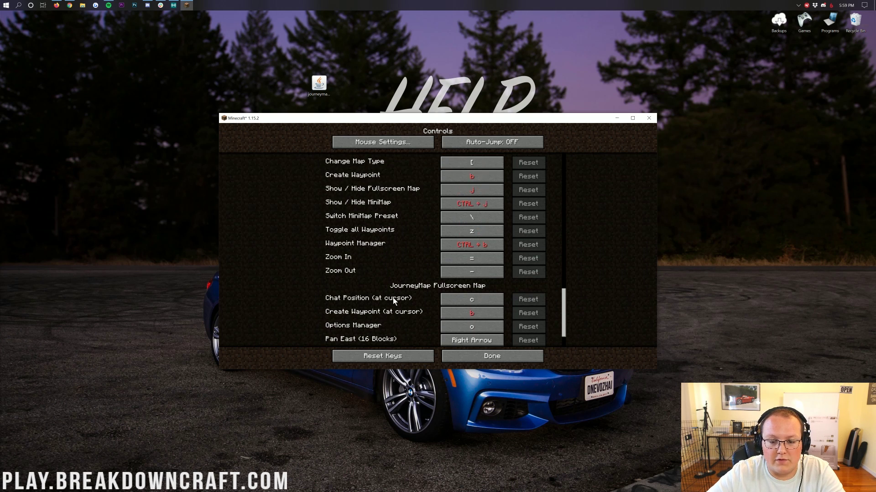
{"action": "scroll", "coordinate": [396, 292], "scroll_direction": "up", "scroll_amount": 1}
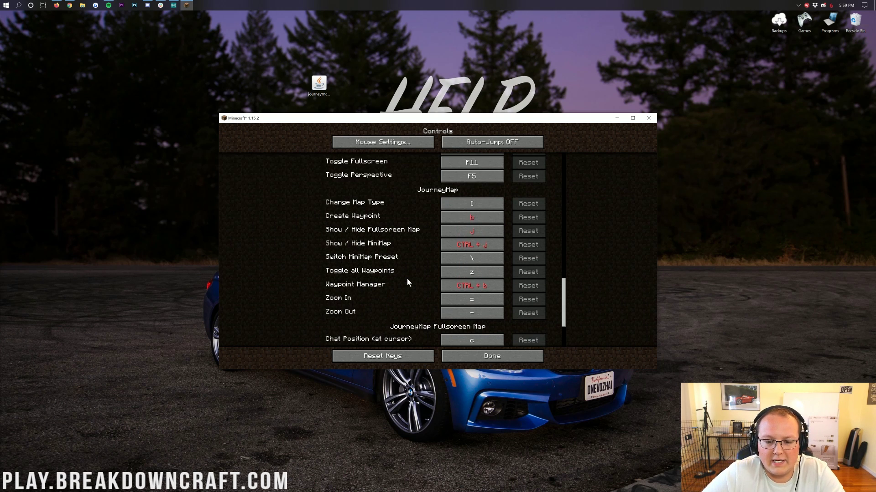
{"action": "scroll", "coordinate": [415, 276], "scroll_direction": "up", "scroll_amount": 1}
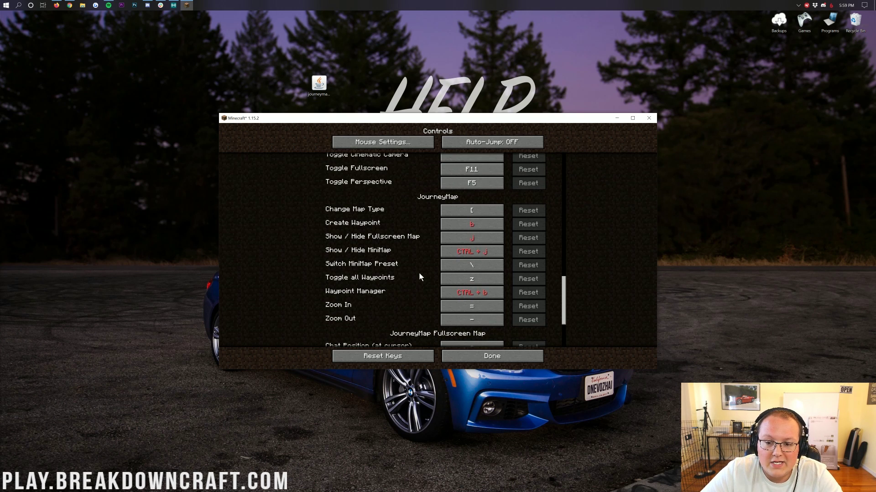
{"action": "scroll", "coordinate": [420, 276], "scroll_direction": "up", "scroll_amount": 2}
{"action": "scroll", "coordinate": [420, 276], "scroll_direction": "down", "scroll_amount": 9}
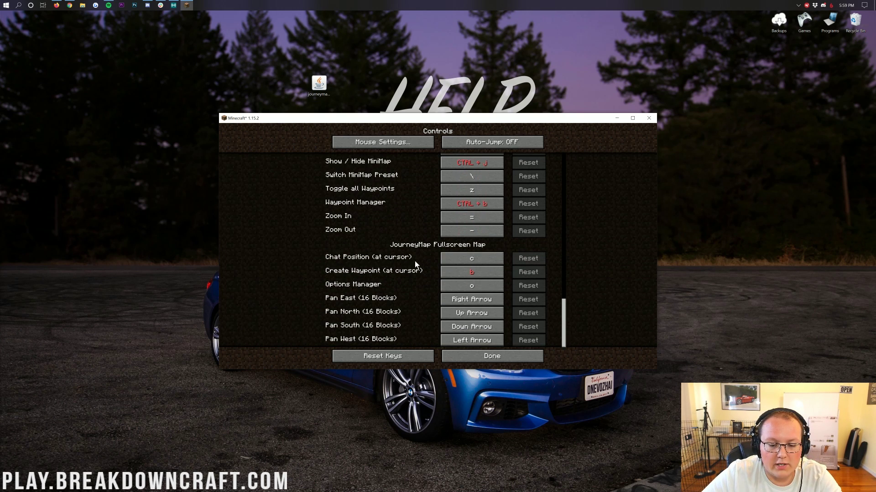
{"action": "left_click", "coordinate": [455, 360]}
Join the Play.BreakdownCraft.com server from the Multiplayer list
{"action": "left_click", "coordinate": [433, 286]}
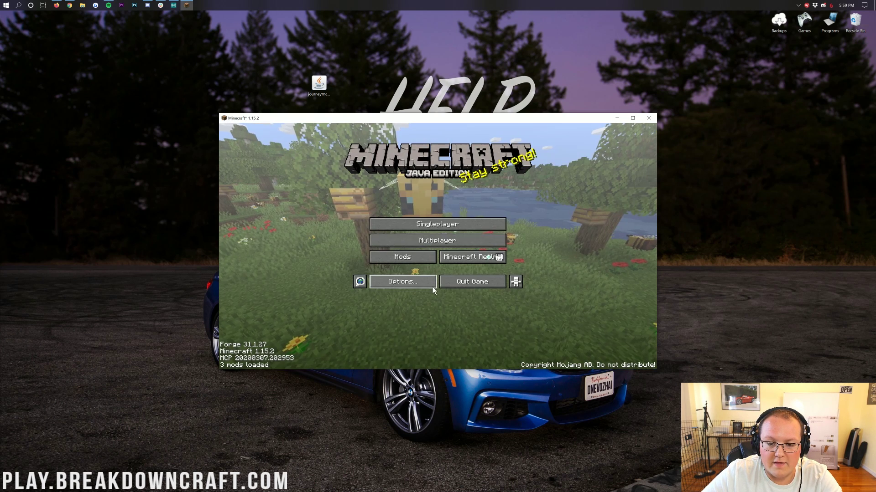
{"action": "left_click", "coordinate": [423, 240]}
{"action": "left_click", "coordinate": [408, 151]}
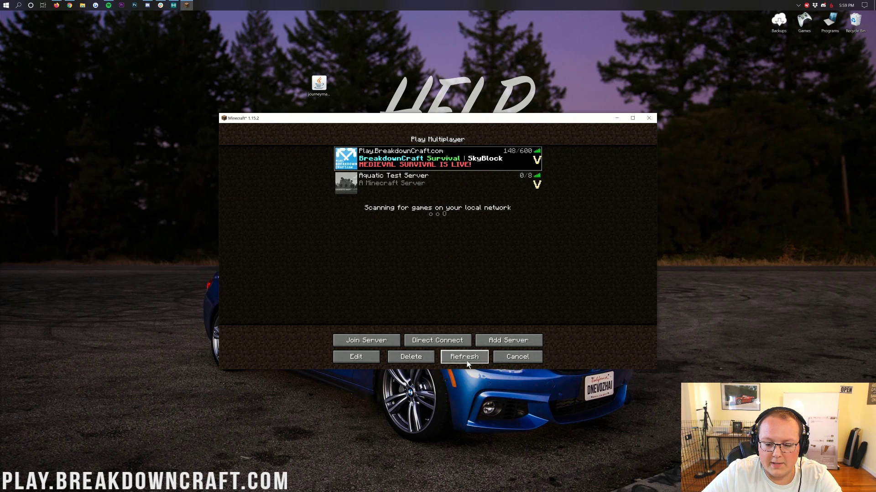
{"action": "left_click", "coordinate": [457, 234]}
{"action": "double_click", "coordinate": [401, 158]}
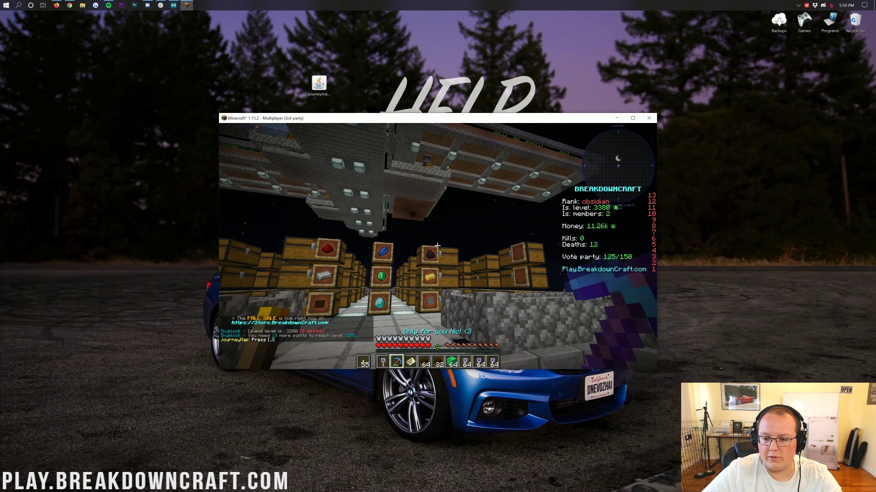
Run /server and choose the Medieval Survival world
{"action": "key", "text": "t"}
{"action": "key", "text": "Escape"}
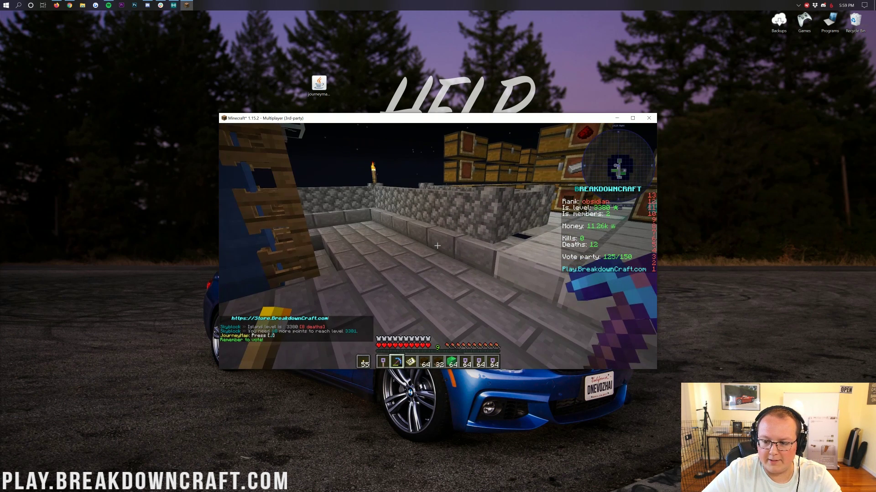
{"action": "key", "text": "slash"}
{"action": "type", "text": "server"}
{"action": "key", "text": "Return"}
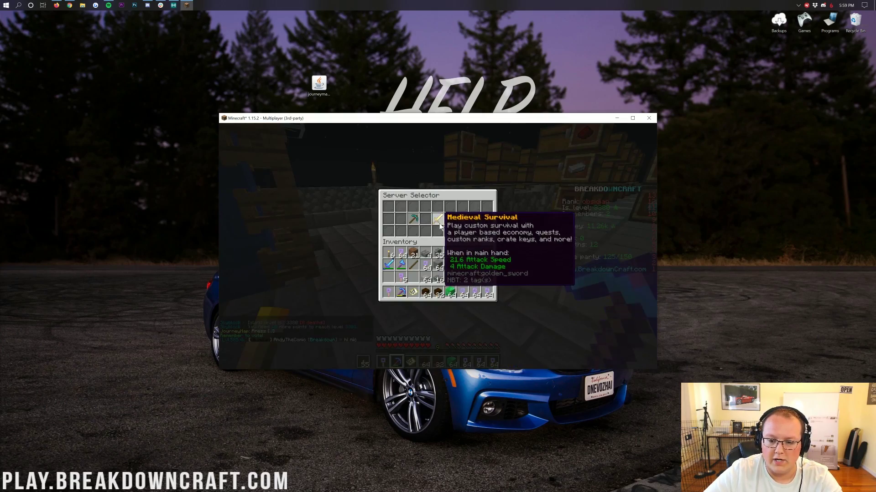
{"action": "left_click", "coordinate": [462, 219]}
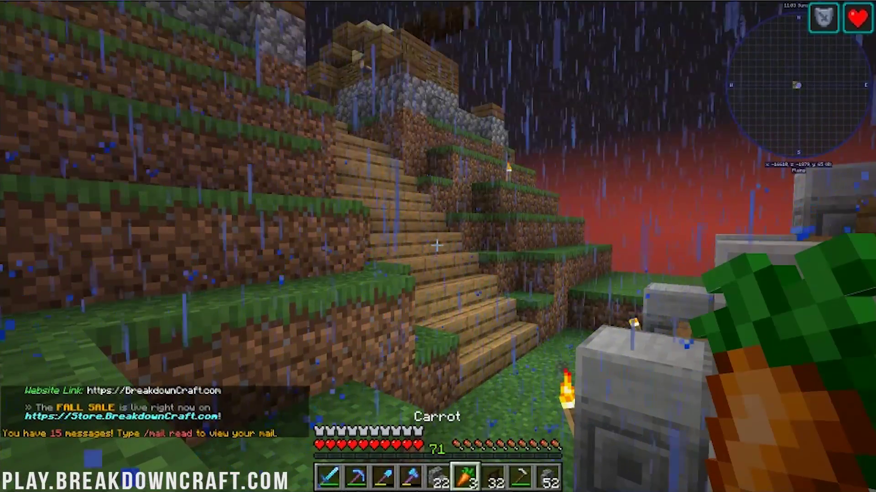
Teleport to the Medieval Survival spawn with /spawn
{"action": "key", "text": "slash"}
{"action": "type", "text": "spawn"}
{"action": "key", "text": "Return"}
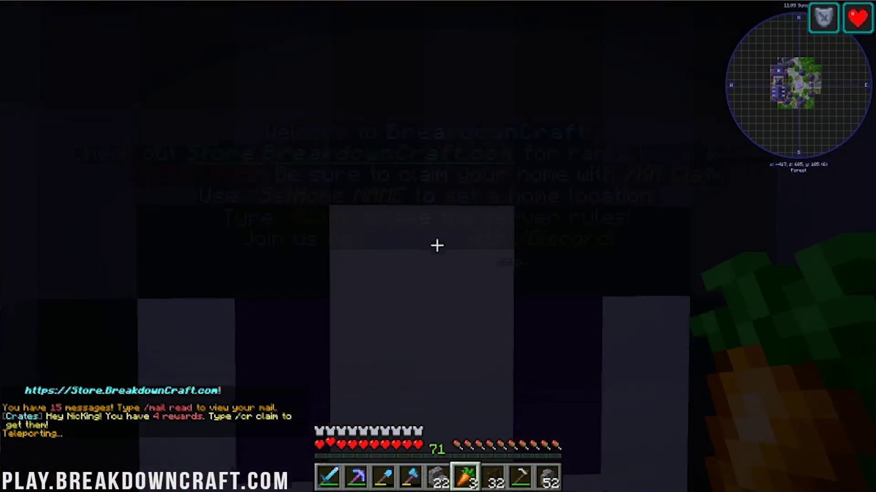
Walk across the spawn plaza and down the path into the village
{"action": "key", "text": "w"}
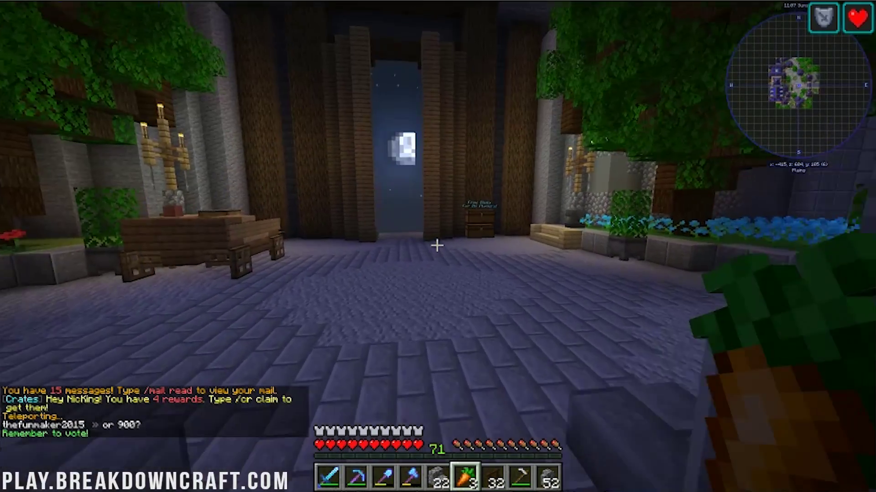
{"action": "key", "text": "w"}
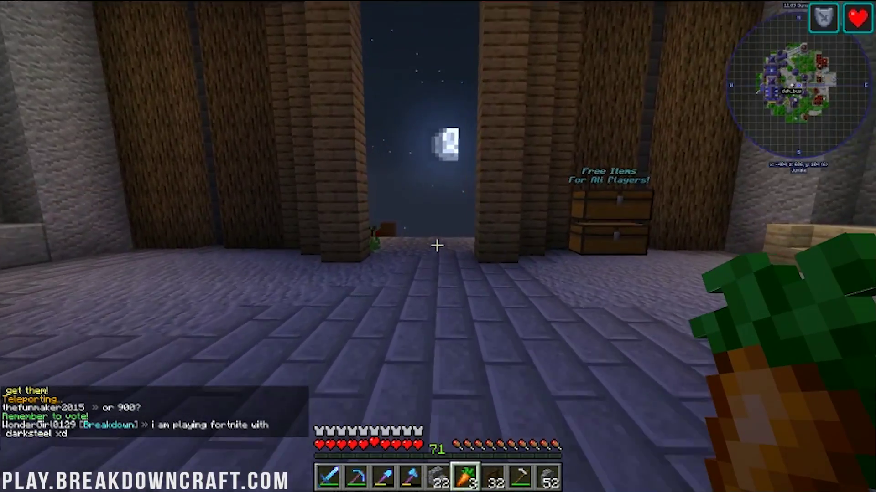
{"action": "key", "text": "w"}
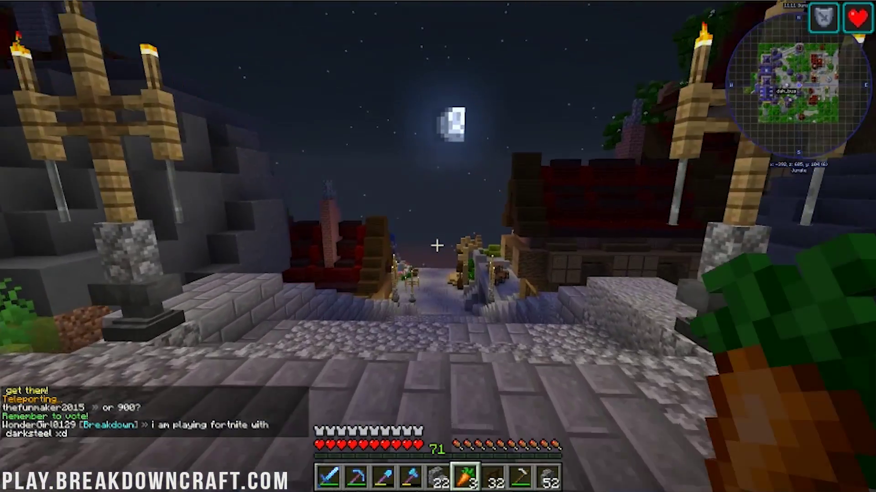
{"action": "key", "text": "w"}
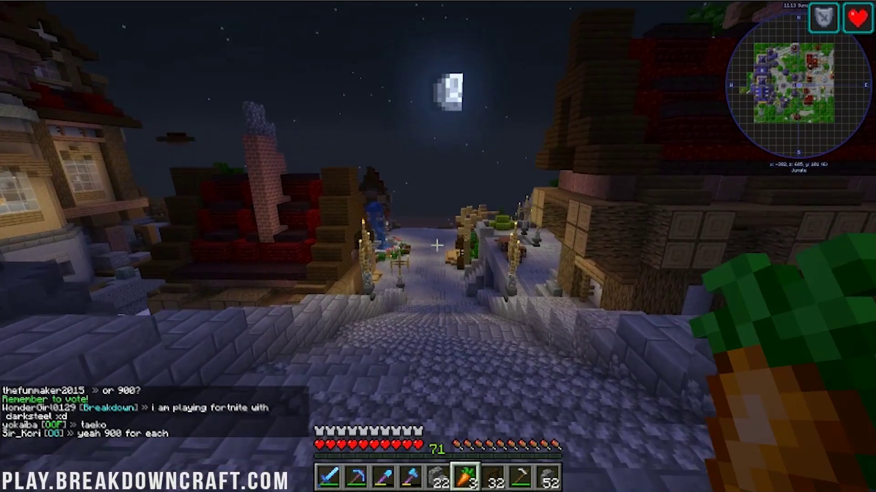
{"action": "key", "text": "w"}
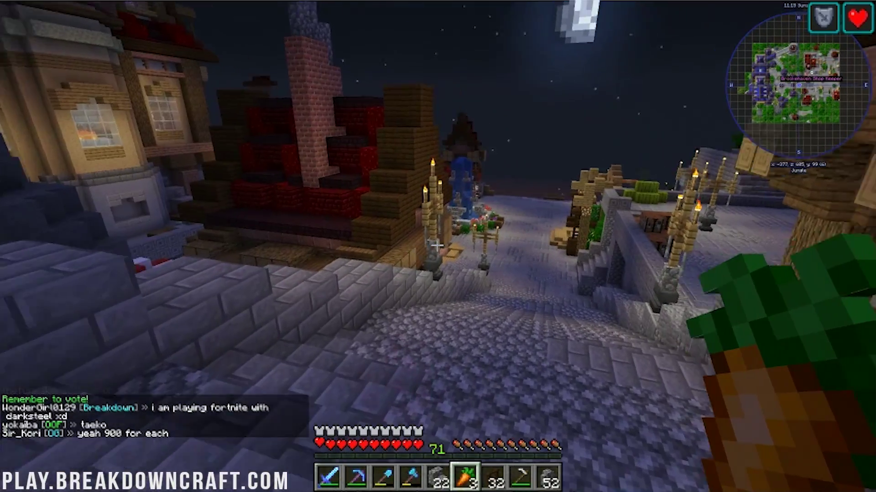